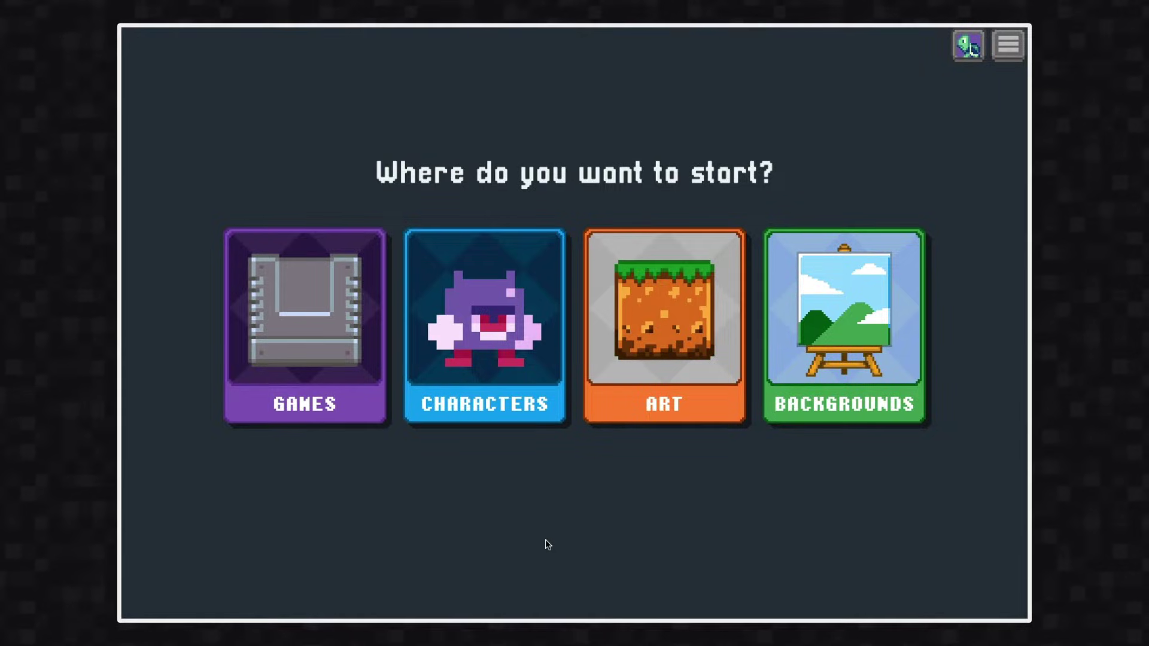
- Open the saved Decorating game from the Games collection for editing
click(369, 404)
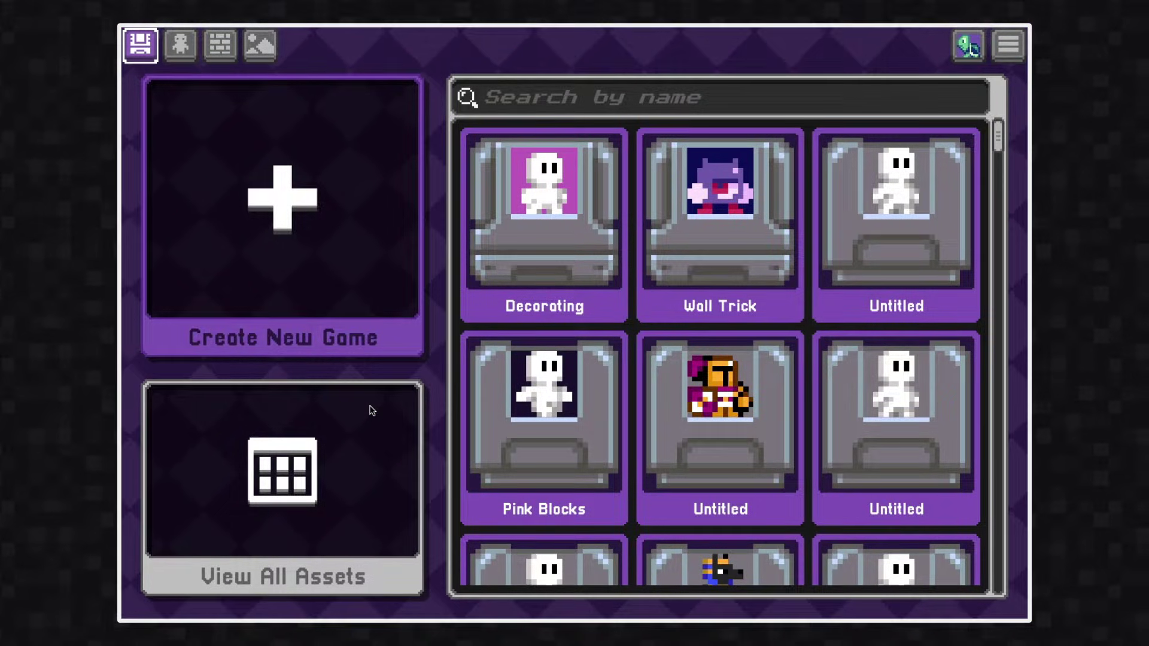
click(511, 274)
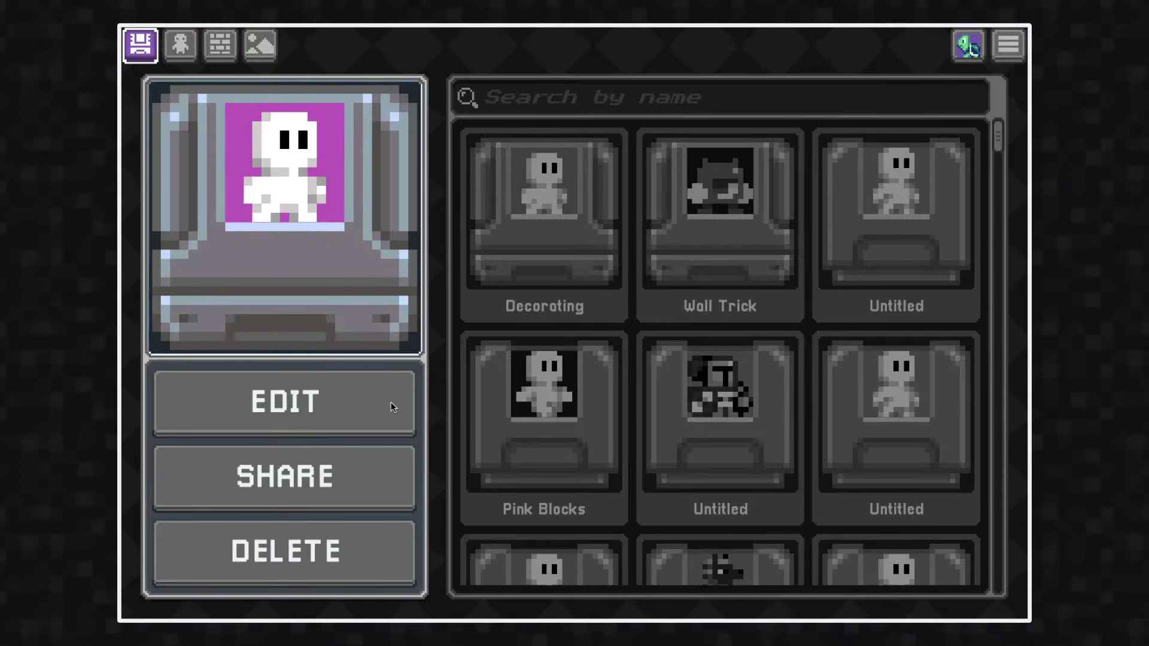
click(372, 413)
- Switch the palette to decorated art and try the water, waterfall, stone and purple block art
click(171, 554)
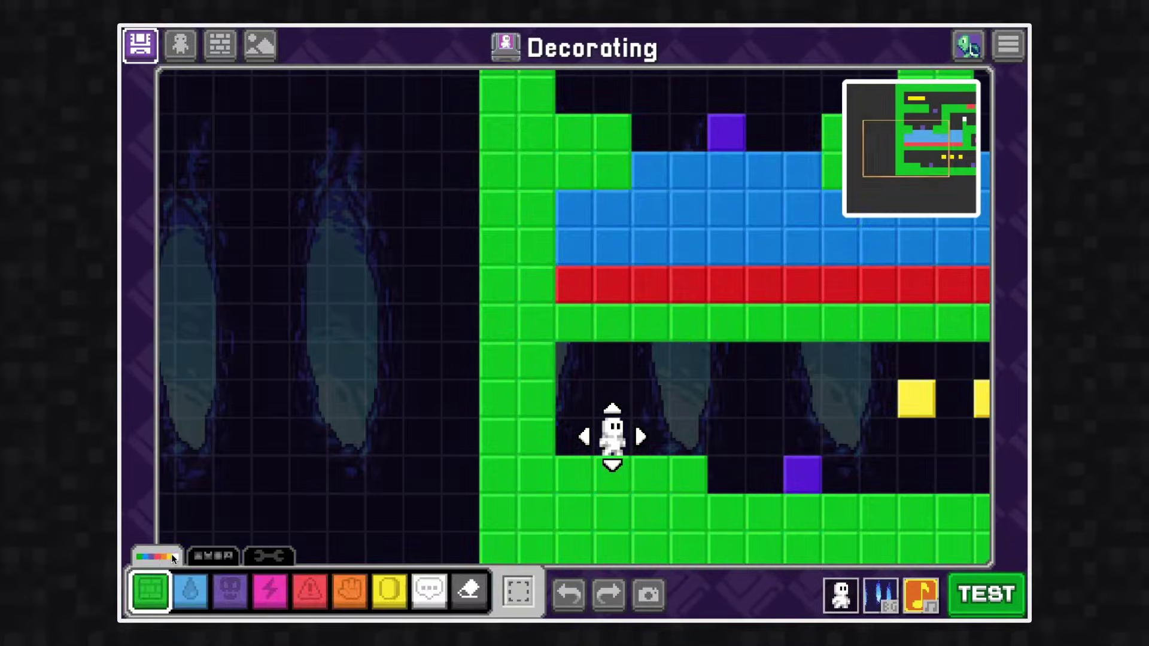
click(213, 556)
click(191, 590)
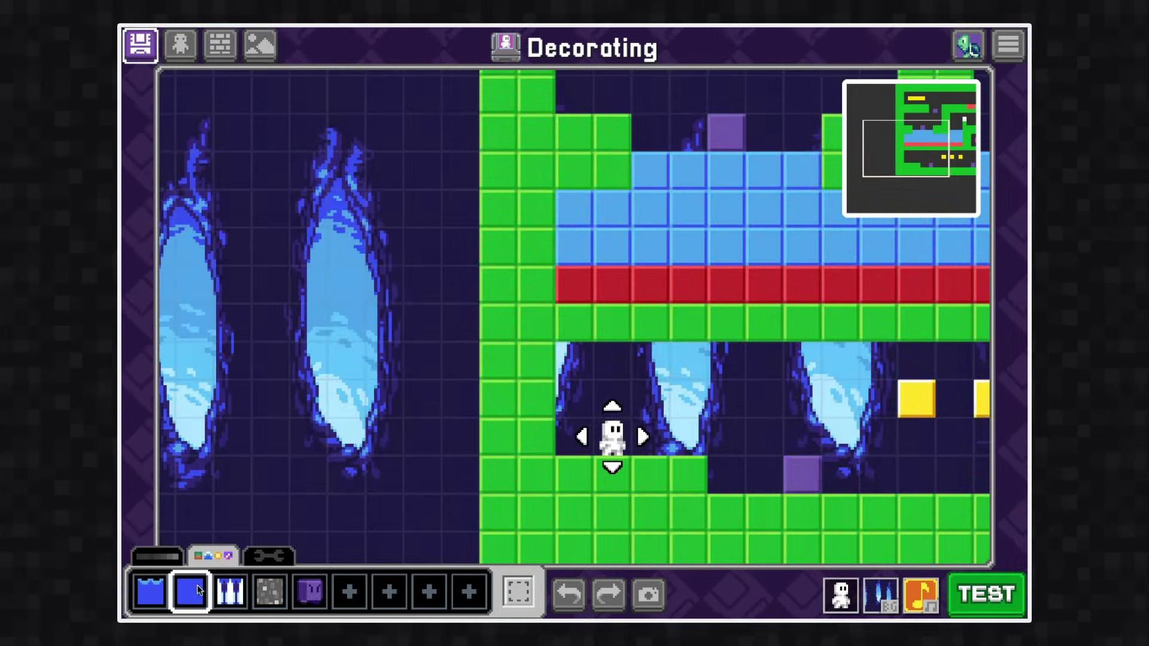
click(234, 591)
click(273, 586)
click(306, 587)
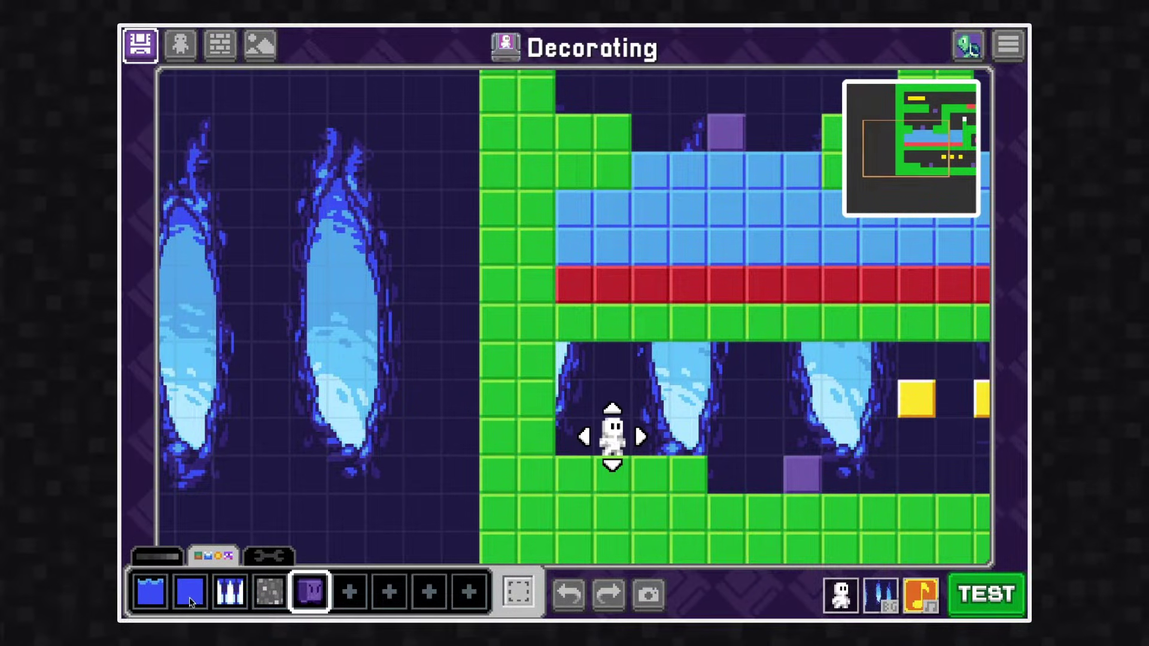
- Move the hero's start point to a new spot and open the asset library for an empty palette slot
click(617, 441)
drag(616, 440, 484, 424)
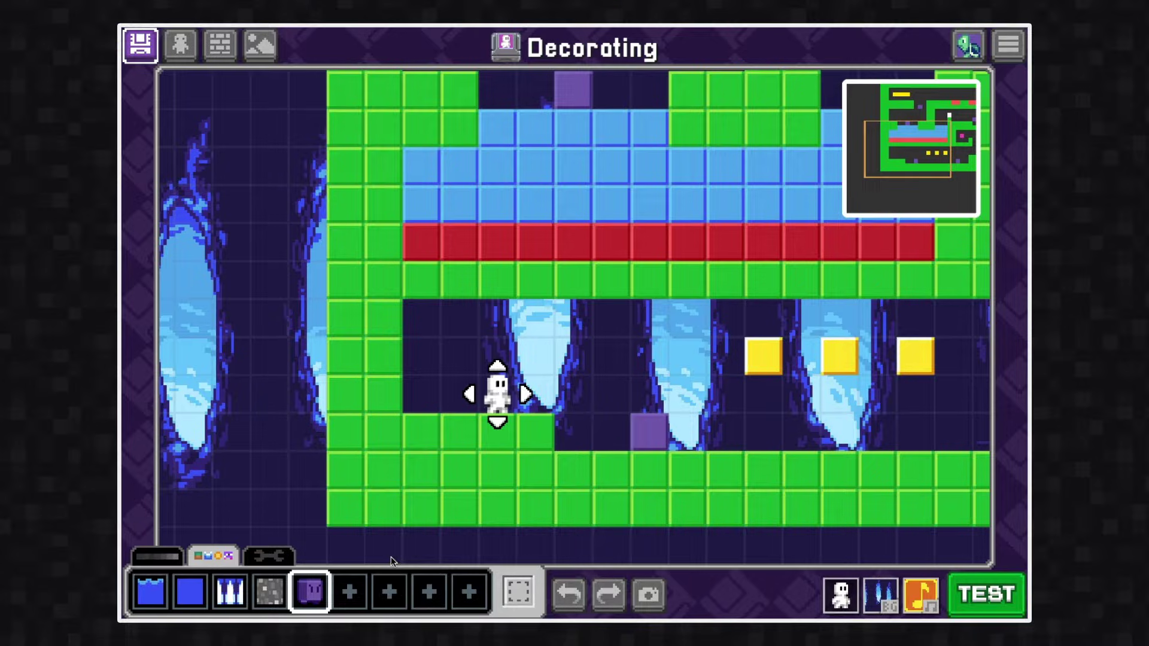
click(353, 594)
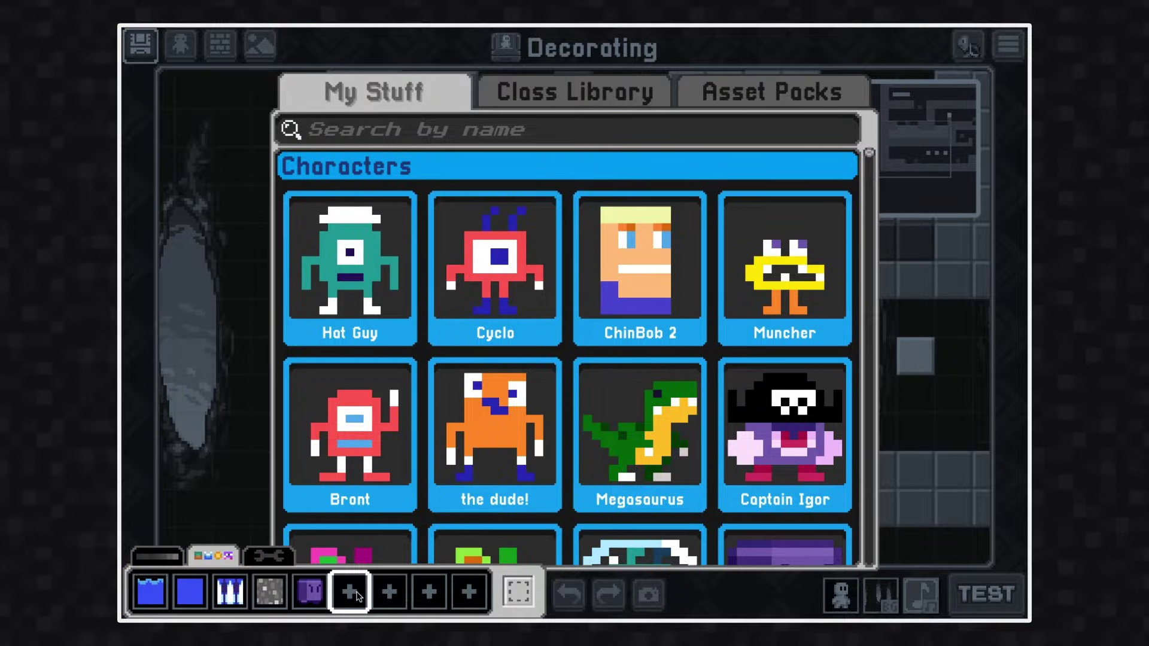
- From Asset Packs > Default, fill the palette slots with Heart, End Flag, Coin, Block and Spikes
click(761, 98)
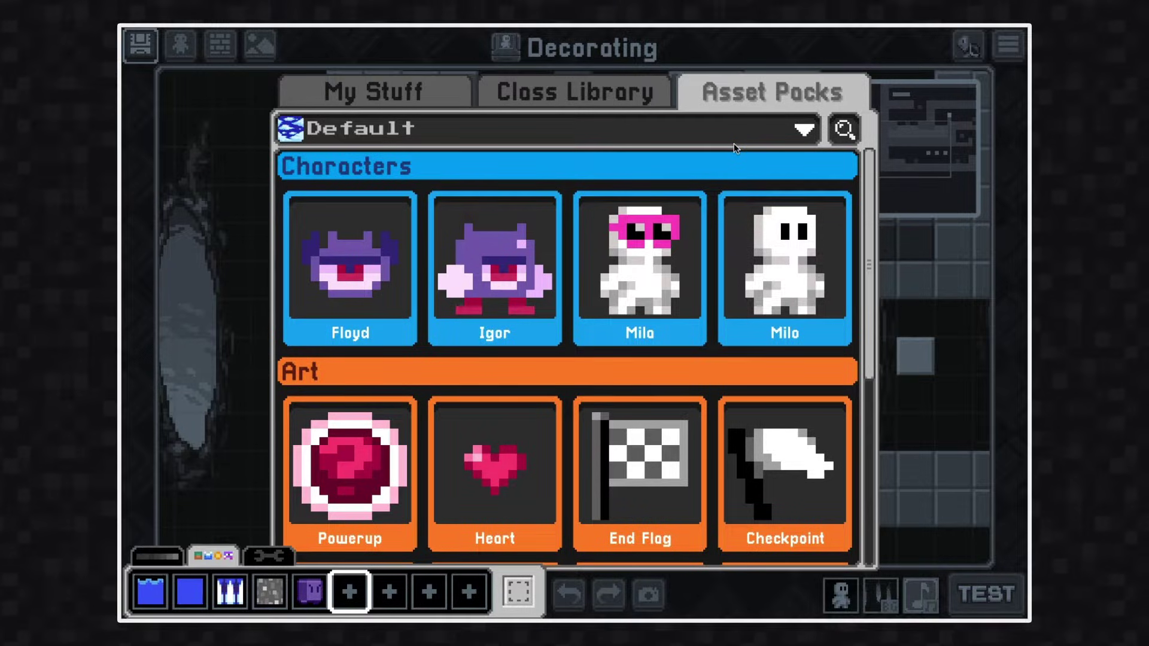
click(510, 453)
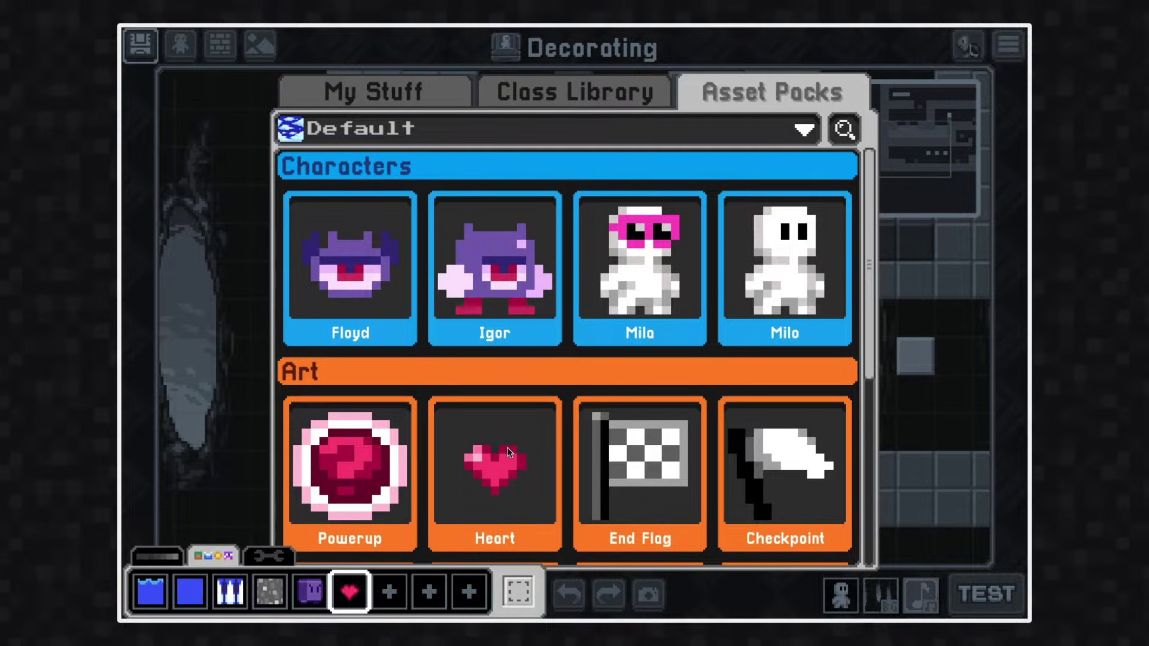
click(642, 492)
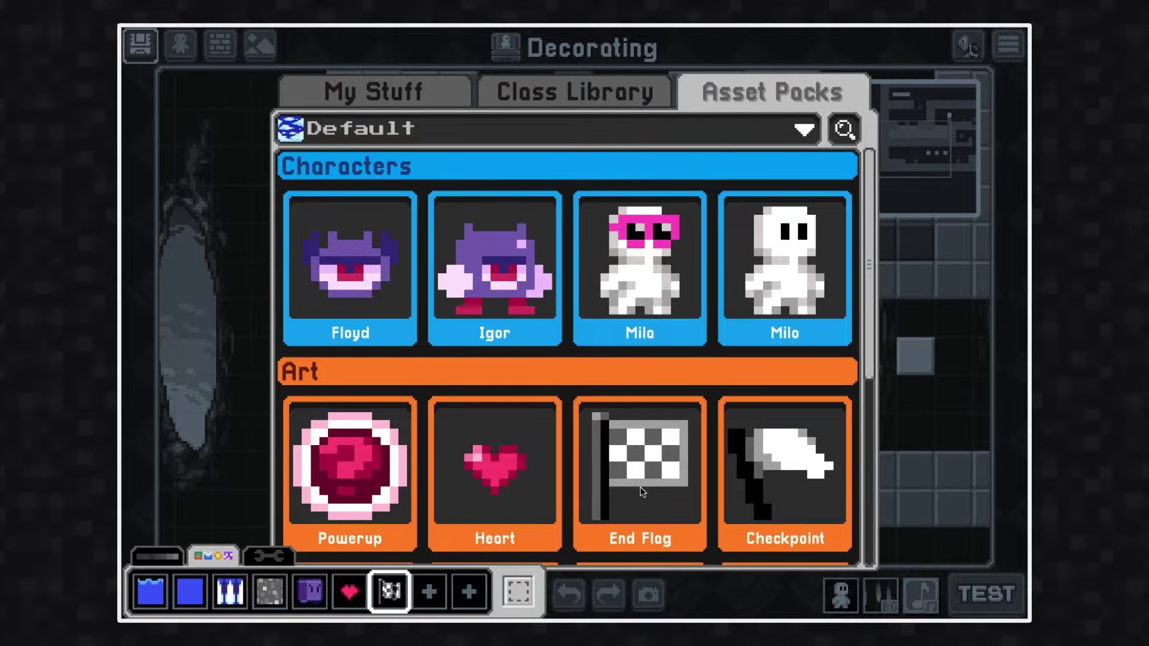
drag(869, 348, 863, 545)
click(496, 473)
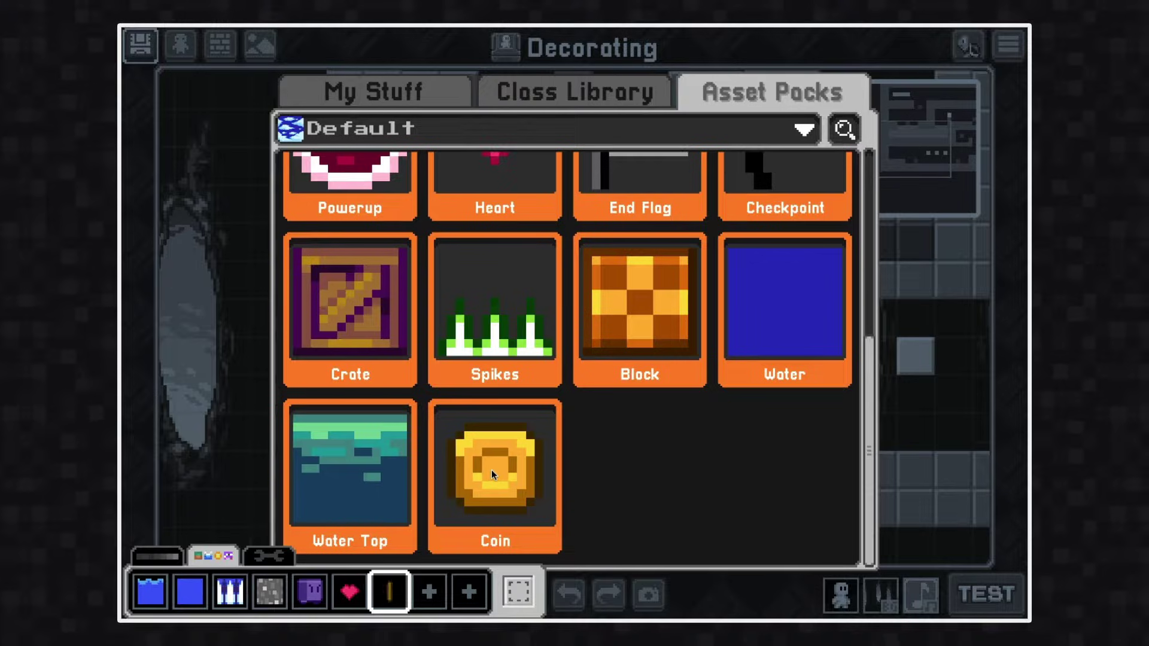
scroll(604, 342, up, 4)
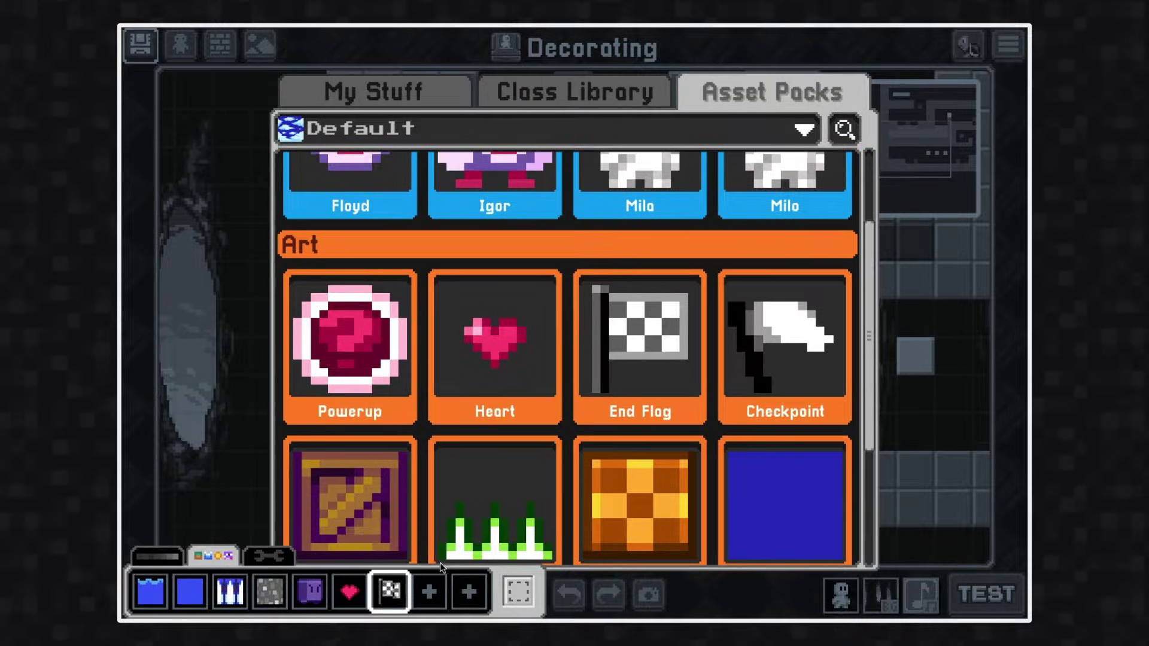
scroll(617, 466, down, 4)
click(496, 485)
scroll(730, 387, up, 2)
scroll(389, 593, down, 2)
click(367, 592)
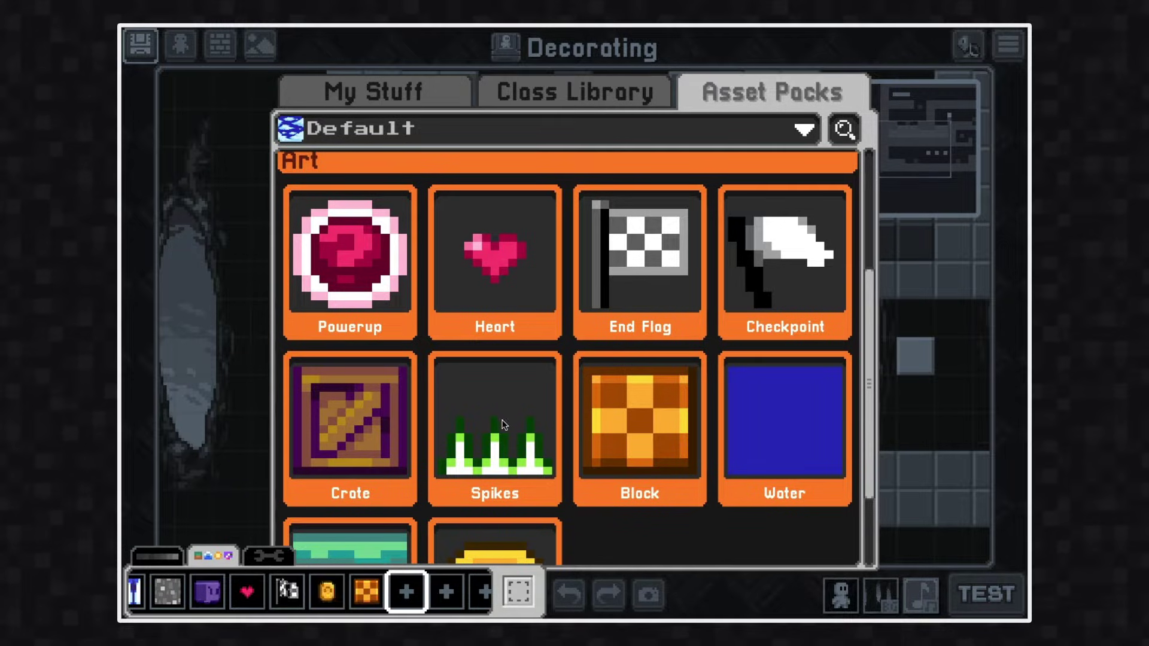
click(223, 462)
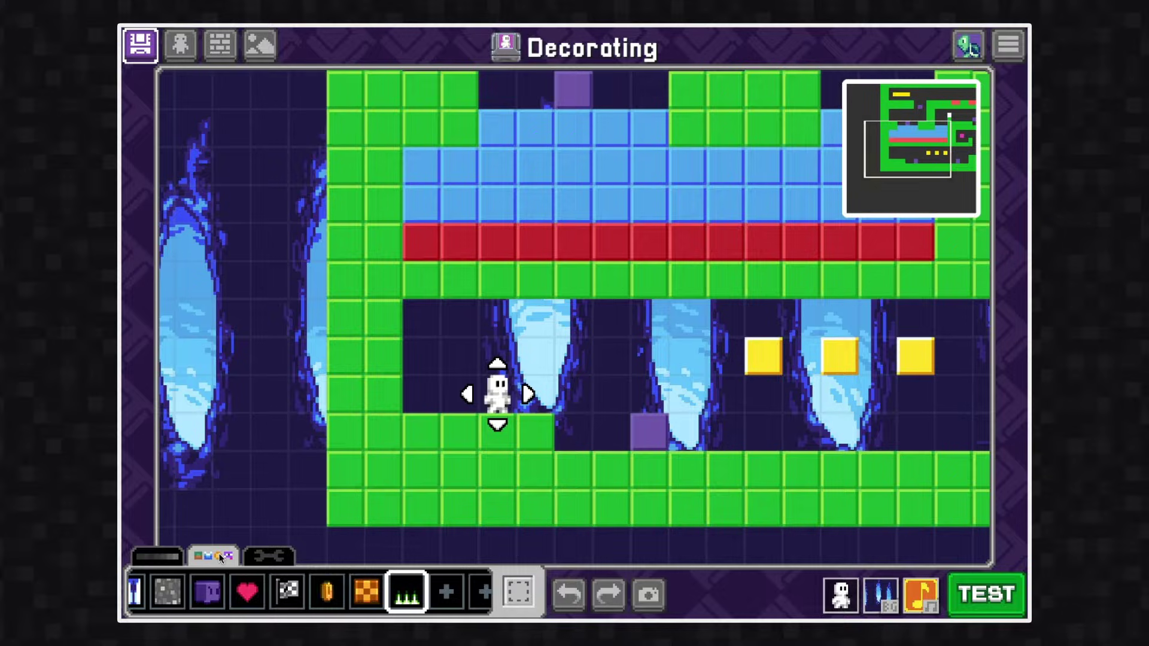
- Paint grey stone over the green floor and the wall left of the hero, checking it in colour-block view
scroll(284, 592, up, 3)
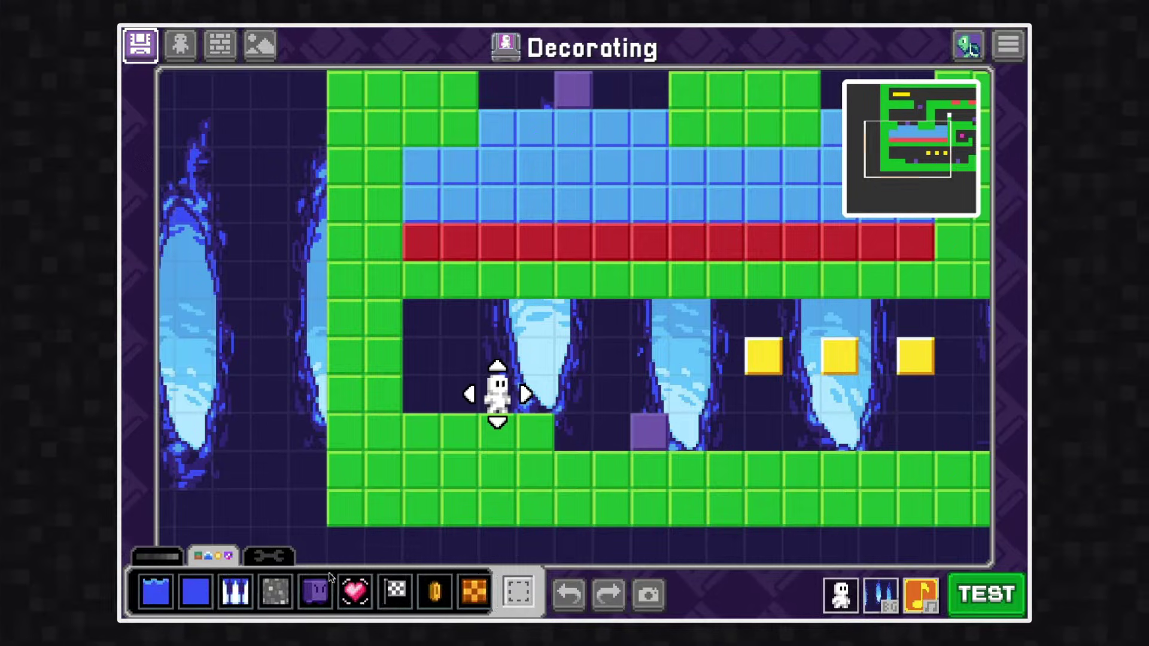
click(275, 592)
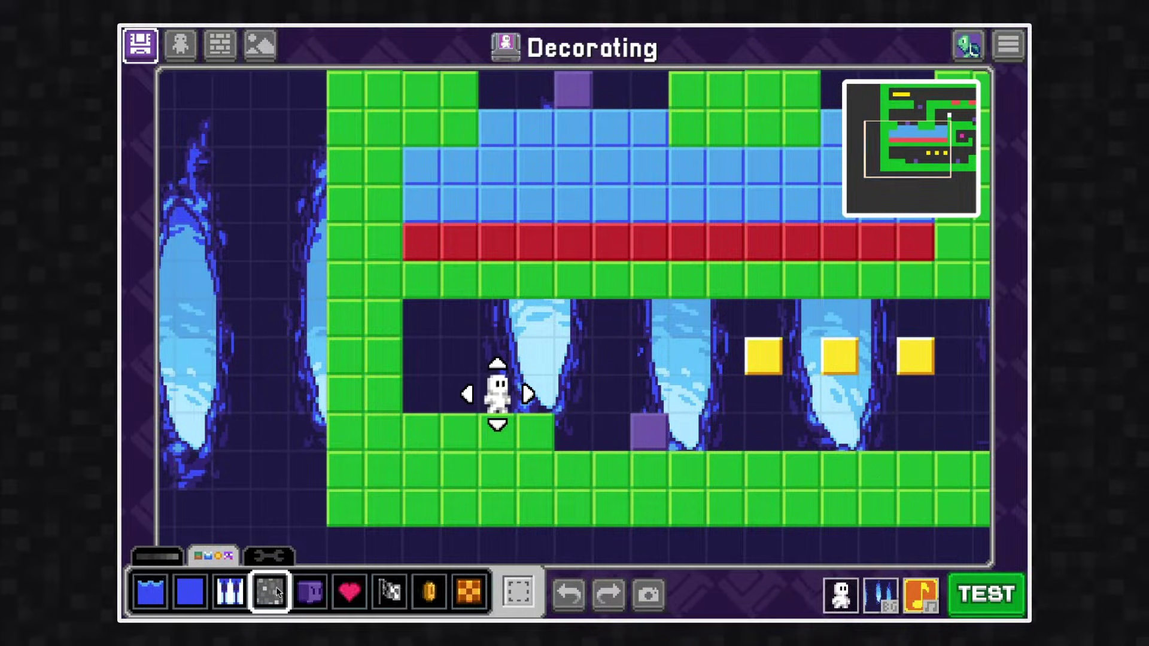
mouse_move(377, 430)
mouse_down()
mouse_move(351, 464)
mouse_move(402, 499)
mouse_move(383, 453)
mouse_move(418, 479)
mouse_move(403, 437)
mouse_move(521, 441)
mouse_move(448, 515)
mouse_move(512, 489)
mouse_move(591, 510)
mouse_move(569, 484)
mouse_move(650, 500)
mouse_move(719, 504)
mouse_move(641, 488)
mouse_move(730, 484)
mouse_move(827, 501)
mouse_move(743, 508)
mouse_move(841, 498)
mouse_move(876, 478)
mouse_move(892, 507)
mouse_up()
mouse_move(961, 482)
mouse_down()
mouse_move(980, 509)
mouse_move(979, 477)
mouse_up()
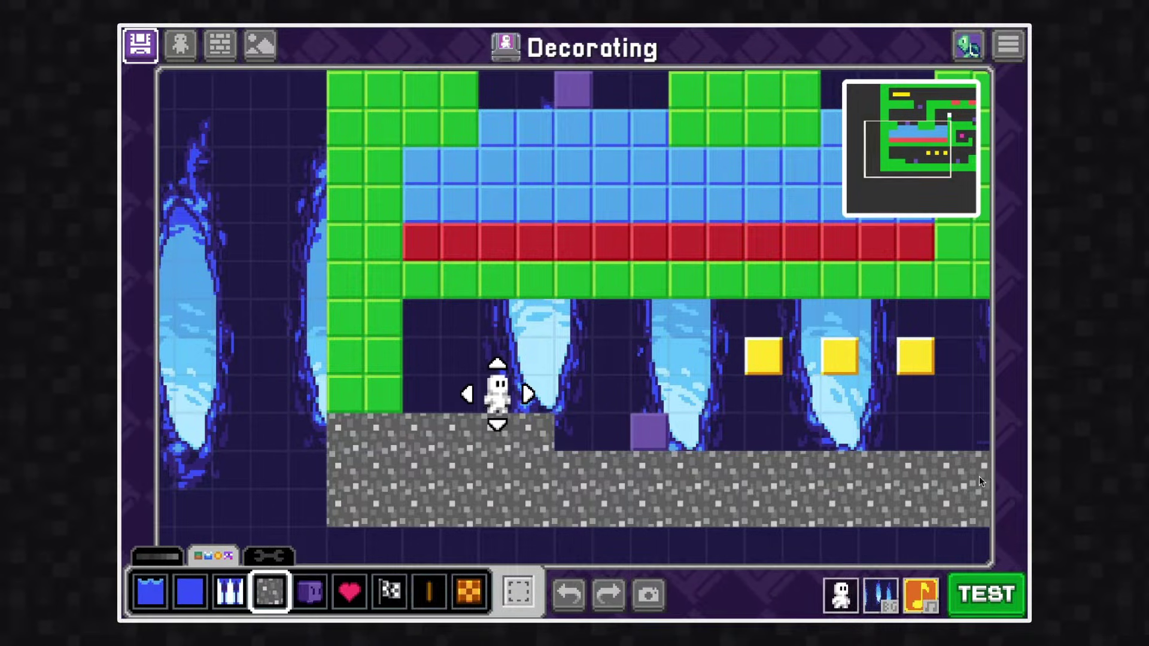
mouse_move(368, 374)
mouse_down()
mouse_move(352, 225)
mouse_move(342, 407)
mouse_up()
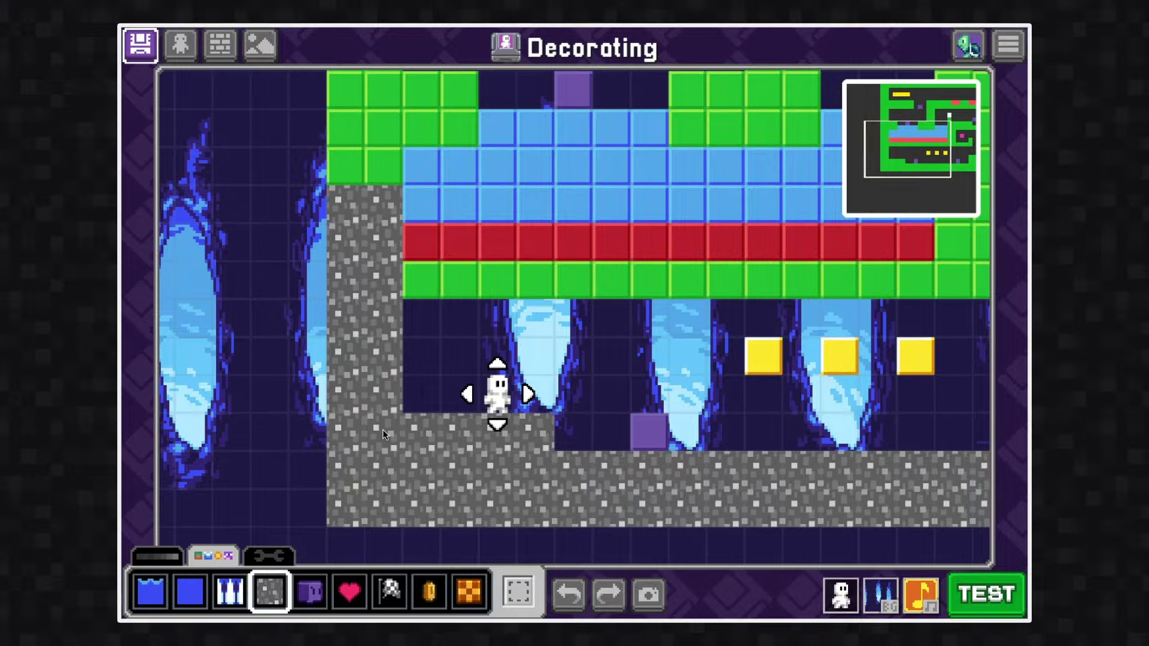
click(170, 557)
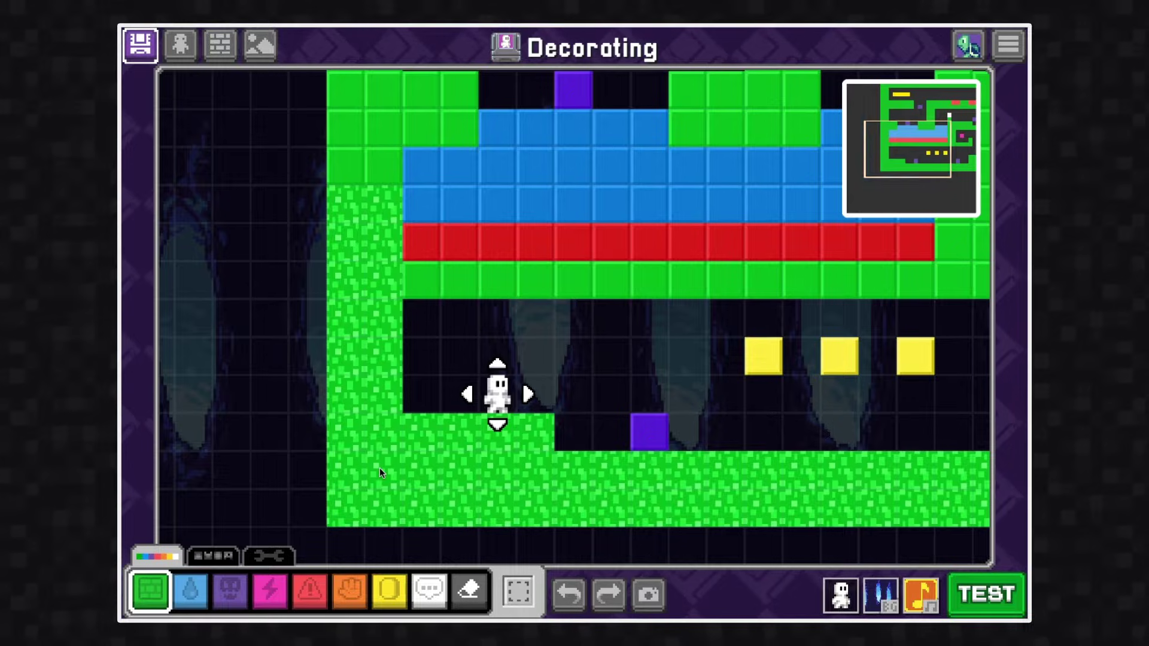
click(214, 557)
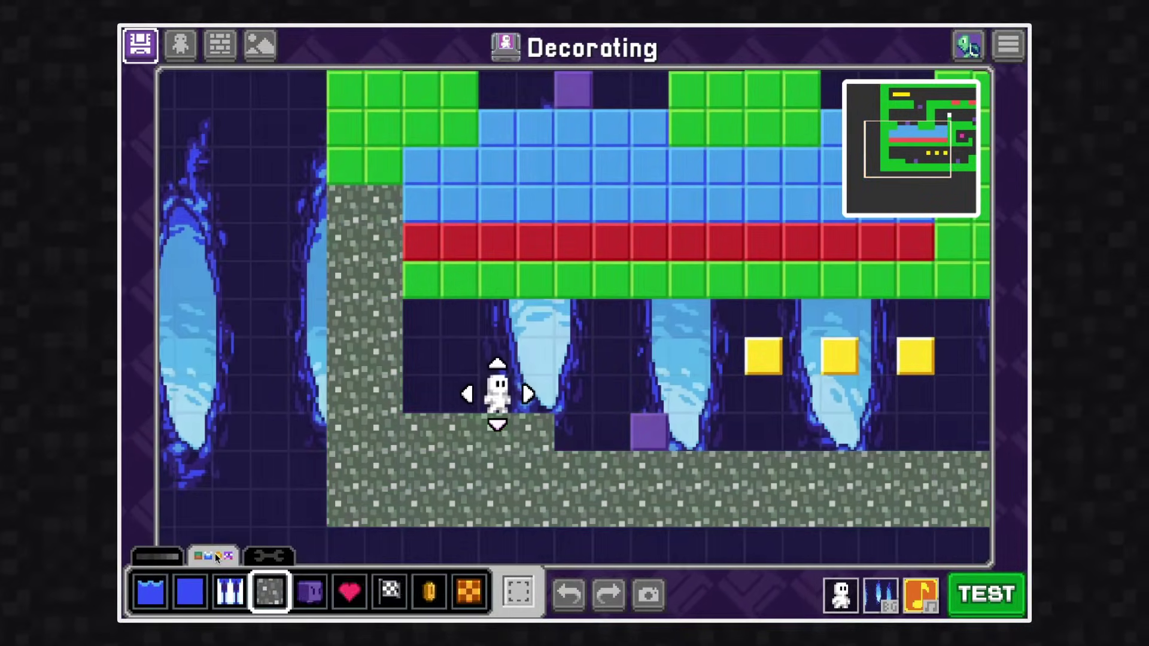
- Repaint the green floor row, corner wall, ledge, ceiling rows and right wall as grey stone
drag(408, 289, 958, 283)
key(w)
mouse_move(458, 443)
mouse_down()
mouse_move(348, 473)
mouse_move(507, 270)
mouse_move(500, 288)
mouse_up()
key(w)
mouse_move(359, 288)
mouse_down()
mouse_move(605, 310)
mouse_move(915, 310)
mouse_up()
key(d)
drag(487, 295, 908, 296)
key(d)
mouse_move(488, 323)
mouse_down()
mouse_move(665, 293)
mouse_move(816, 517)
mouse_up()
key(d)
key(s)
mouse_move(490, 446)
mouse_down()
mouse_move(247, 488)
mouse_move(299, 539)
mouse_up()
key(s)
key(d)
drag(289, 382, 199, 408)
key(s)
mouse_move(590, 389)
mouse_down()
mouse_move(589, 538)
mouse_move(194, 443)
mouse_up()
- Repaint the remaining green tiles on the left as stone and carve a stone path through the blue block
key(a)
mouse_move(425, 257)
mouse_down()
mouse_move(425, 429)
mouse_move(236, 431)
mouse_up()
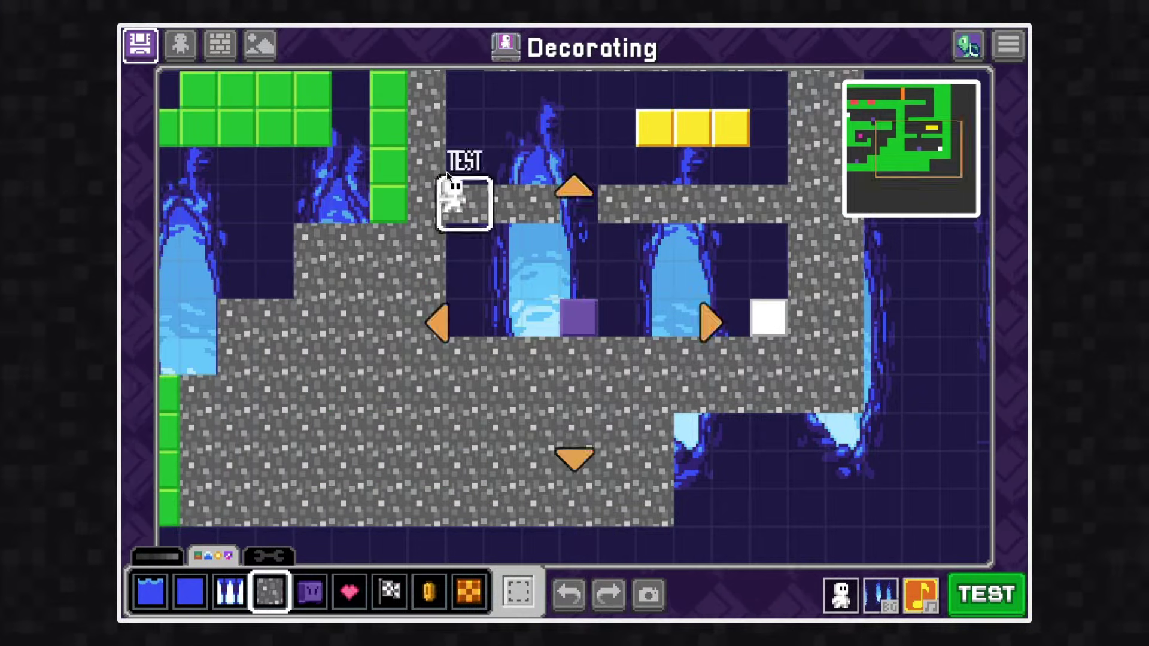
key(w)
key(a)
drag(398, 288, 192, 458)
key(w)
mouse_move(383, 323)
mouse_down()
mouse_move(275, 368)
mouse_move(191, 515)
mouse_up()
key(a)
mouse_move(658, 351)
mouse_down()
mouse_move(377, 515)
mouse_move(419, 383)
mouse_up()
key(s)
key(a)
key(d)
mouse_move(649, 317)
mouse_down()
mouse_move(634, 515)
mouse_move(706, 567)
mouse_move(689, 541)
mouse_up()
key(s)
key(d)
key(w)
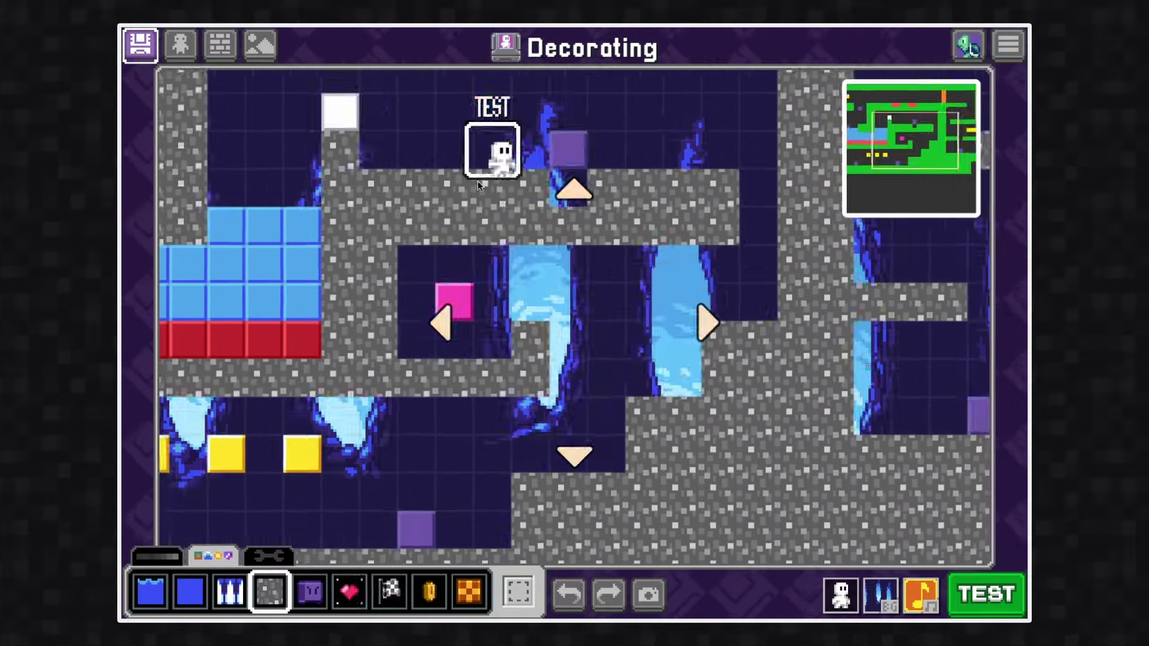
key(a)
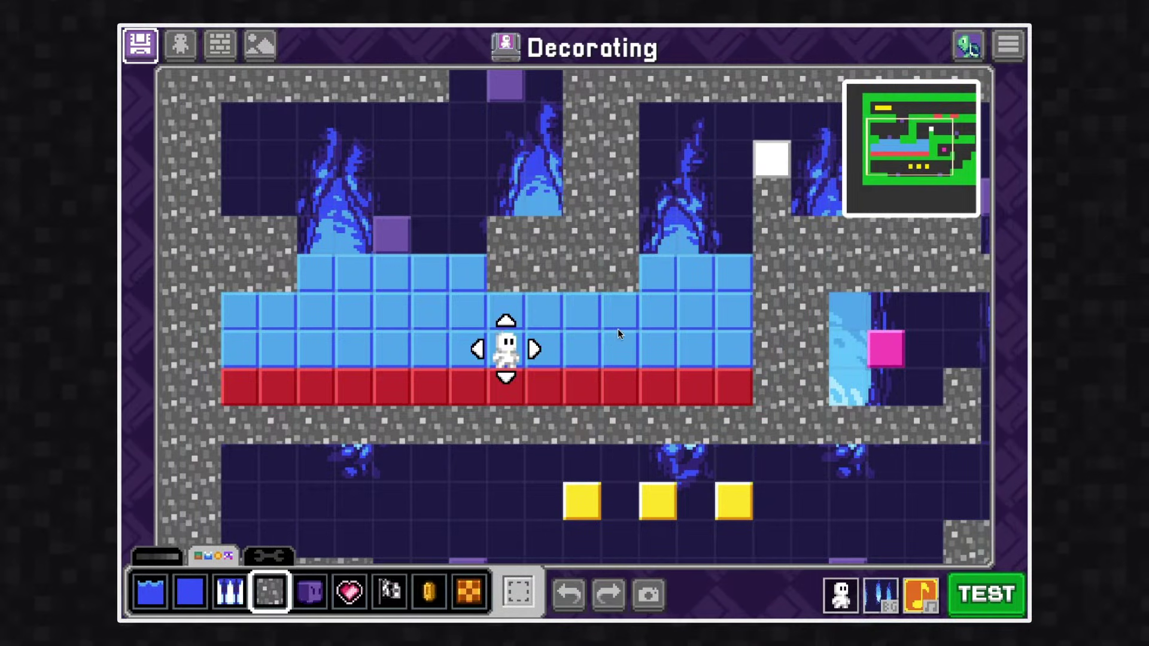
mouse_move(595, 339)
mouse_down()
mouse_move(680, 318)
mouse_move(697, 328)
mouse_up()
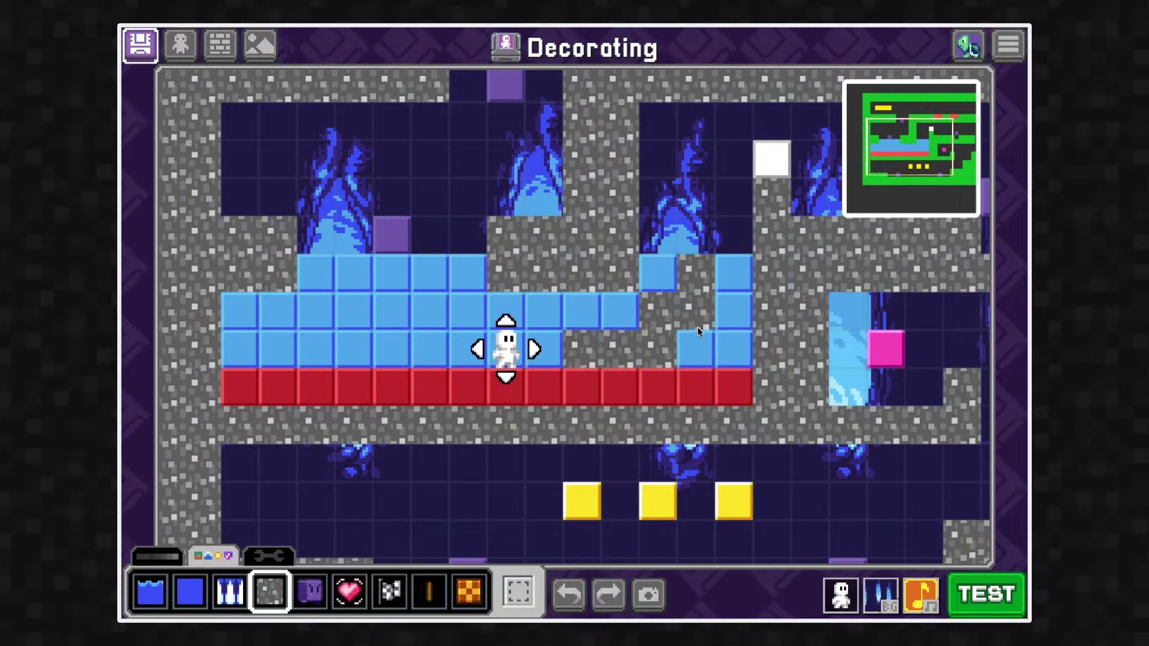
- Paint water-surface art along the pool's top row and fill the remaining pool tiles with solid water
click(152, 593)
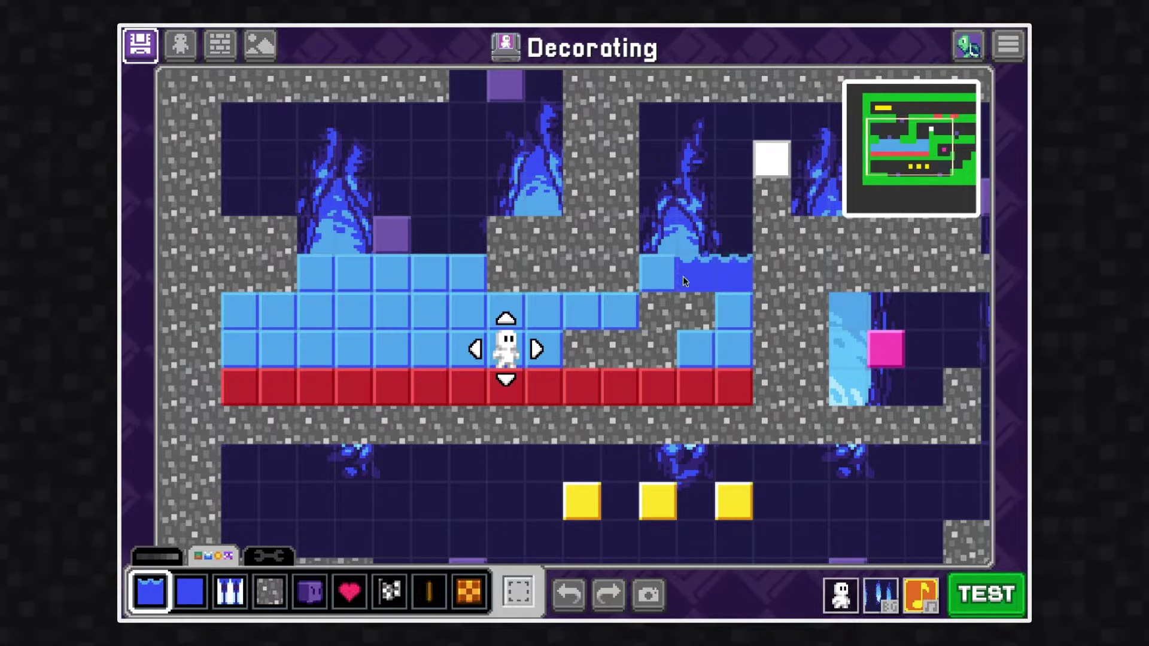
drag(683, 275, 674, 276)
drag(477, 275, 314, 276)
click(190, 593)
mouse_move(277, 314)
mouse_down()
mouse_move(252, 350)
mouse_move(462, 354)
mouse_move(700, 346)
mouse_move(726, 320)
mouse_move(345, 307)
mouse_up()
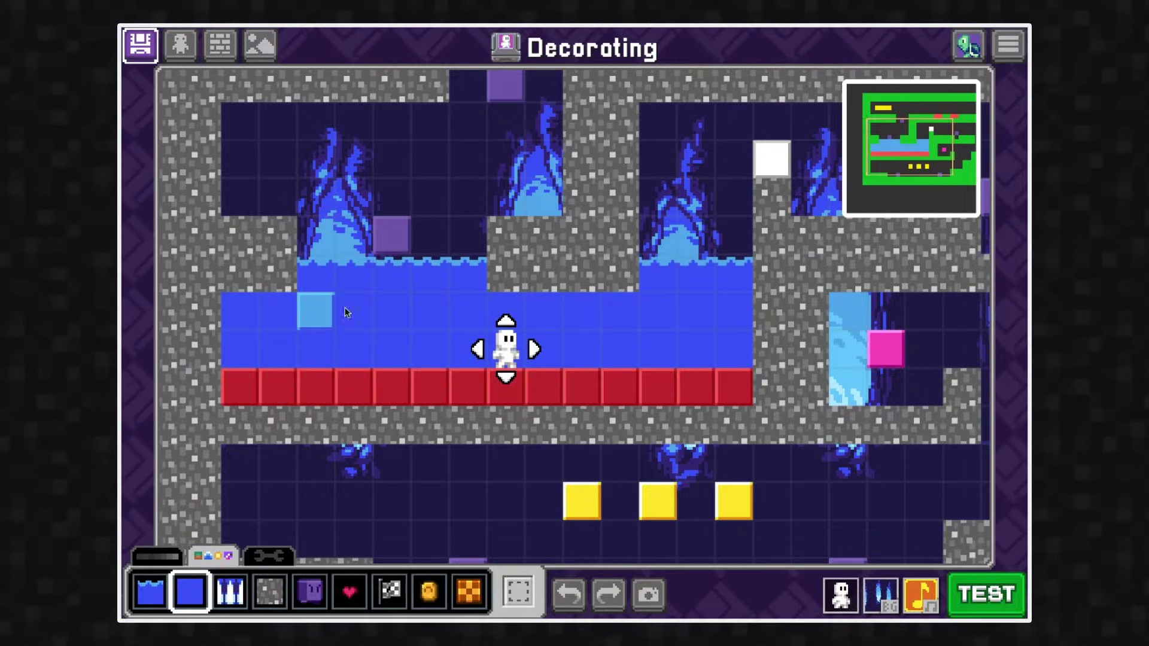
click(157, 557)
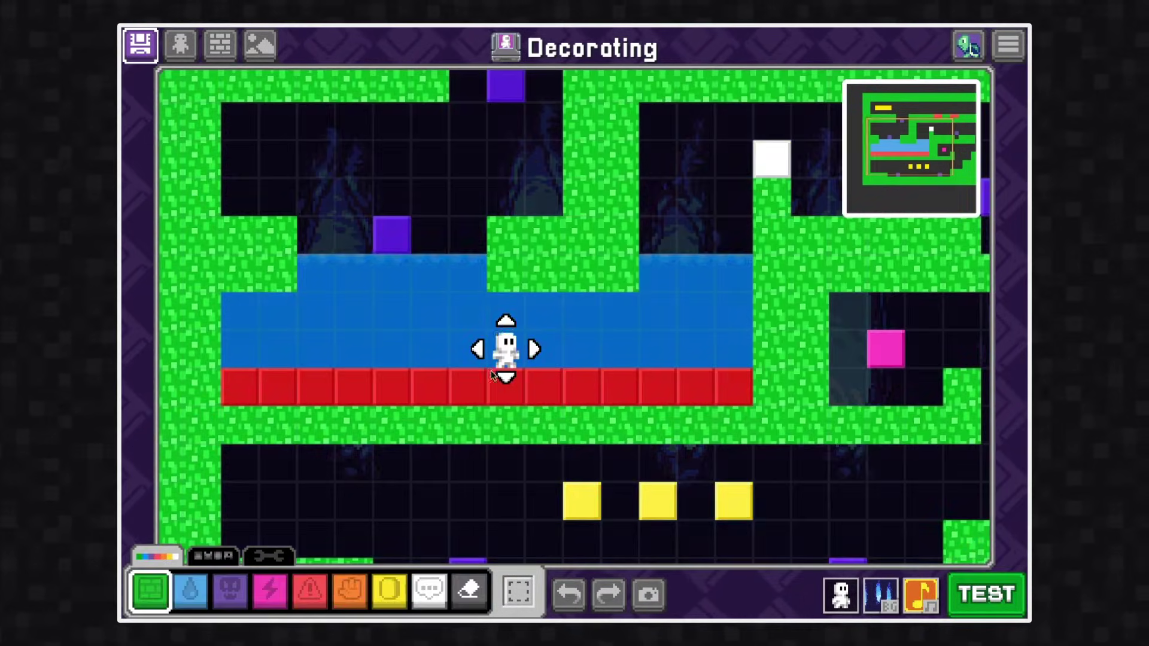
click(213, 556)
- Cover the red row beneath the water with white spikes
click(230, 592)
drag(239, 388, 725, 395)
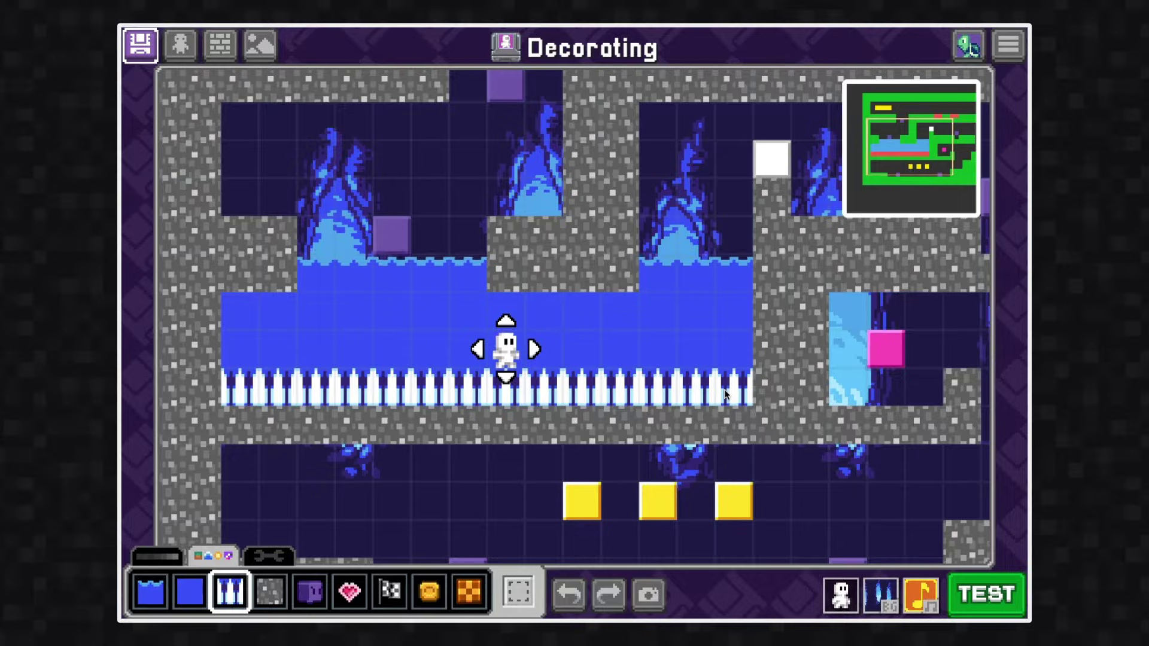
drag(505, 346, 668, 237)
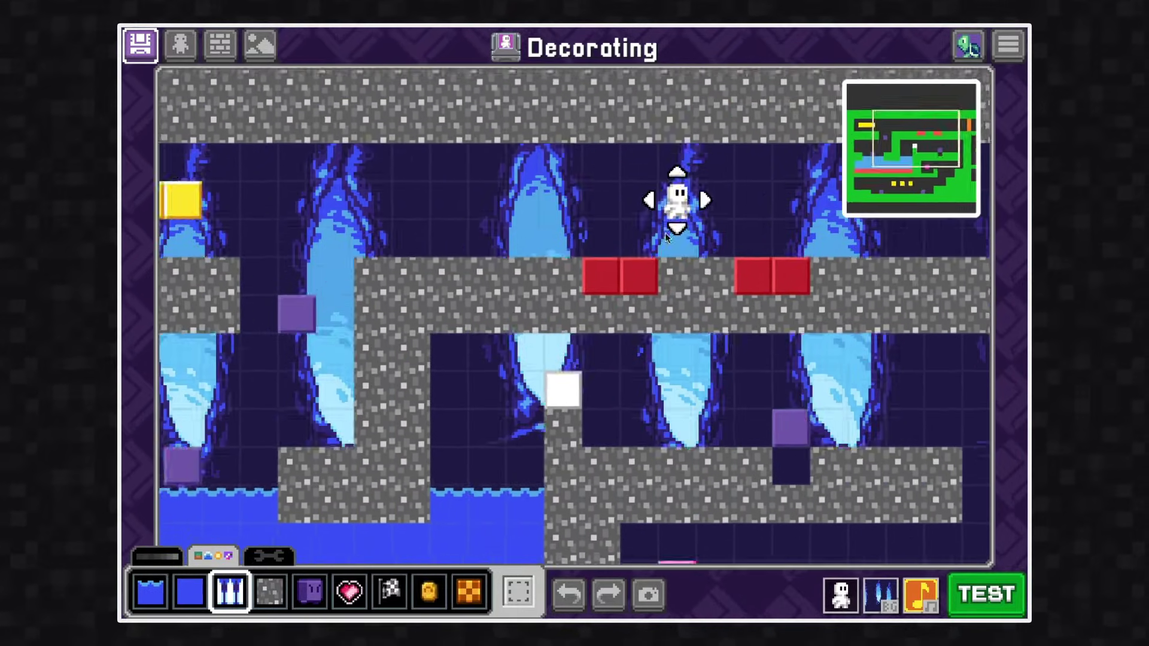
- Cover the red block pairs with green spikes and place a checkered block in the orange column
drag(425, 592, 243, 593)
click(327, 592)
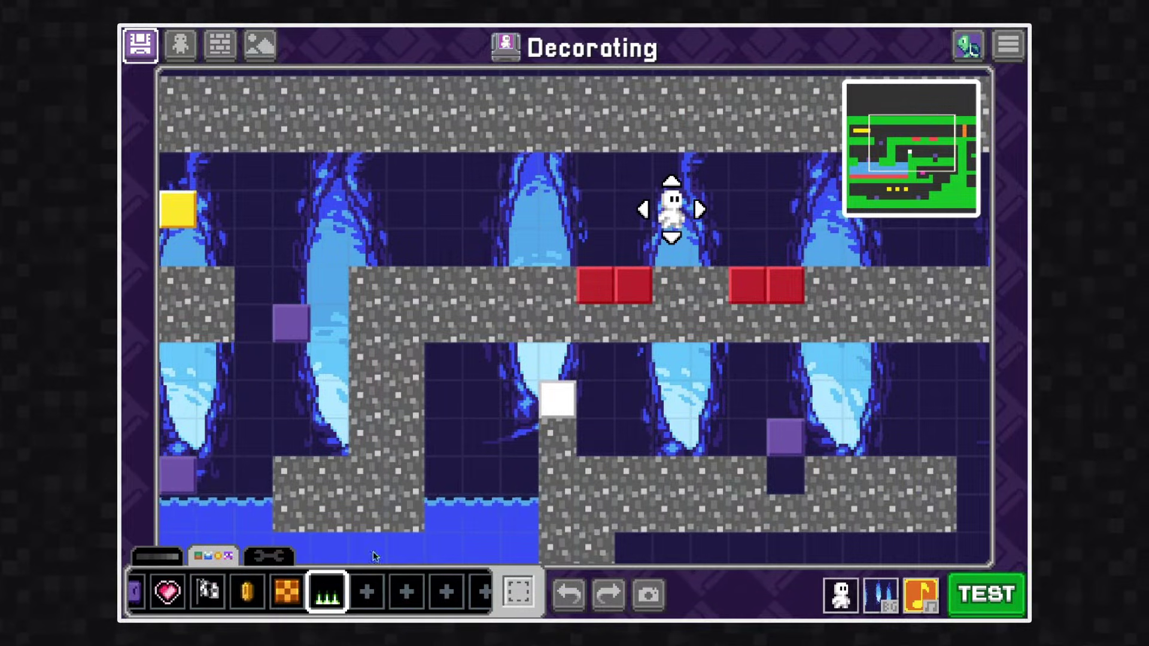
drag(596, 285, 634, 286)
drag(795, 288, 749, 285)
drag(677, 217, 718, 245)
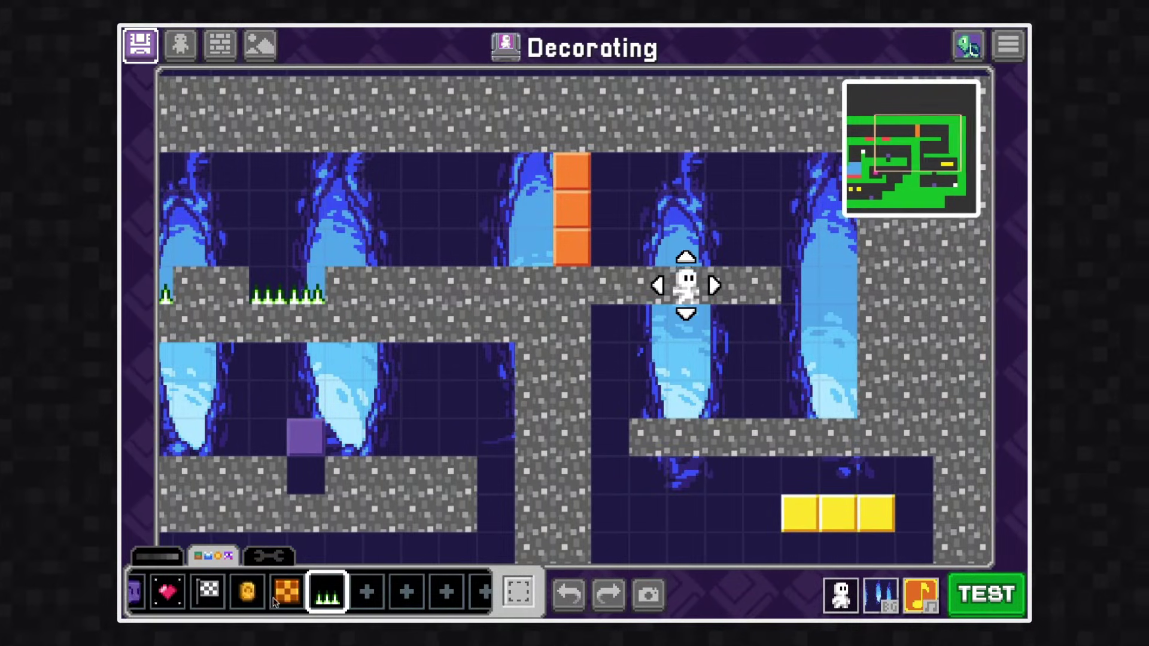
click(563, 225)
- Select the coin art and work across the level swapping yellow blocks for coins
drag(685, 286, 688, 464)
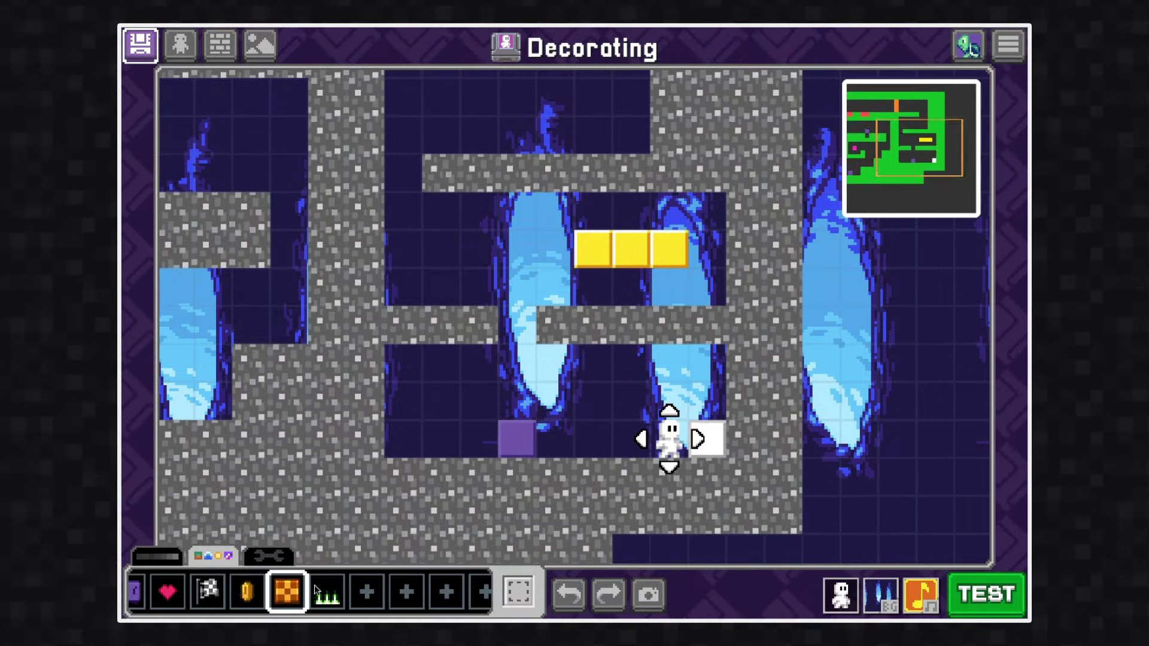
click(252, 594)
drag(660, 445, 420, 478)
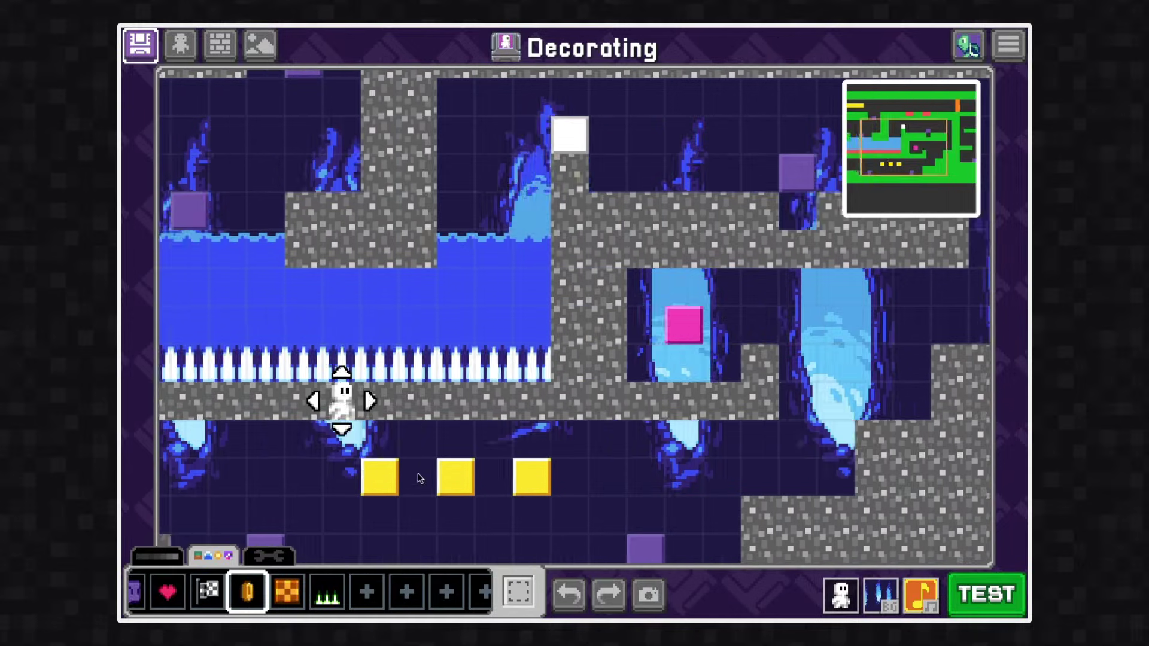
mouse_move(462, 397)
mouse_down()
mouse_move(397, 294)
mouse_move(342, 132)
mouse_move(610, 237)
mouse_up()
drag(506, 132, 620, 130)
mouse_move(618, 238)
mouse_down()
mouse_move(661, 502)
mouse_move(726, 469)
mouse_move(495, 397)
mouse_move(439, 402)
mouse_move(459, 411)
mouse_move(922, 300)
mouse_move(848, 234)
mouse_move(829, 254)
mouse_up()
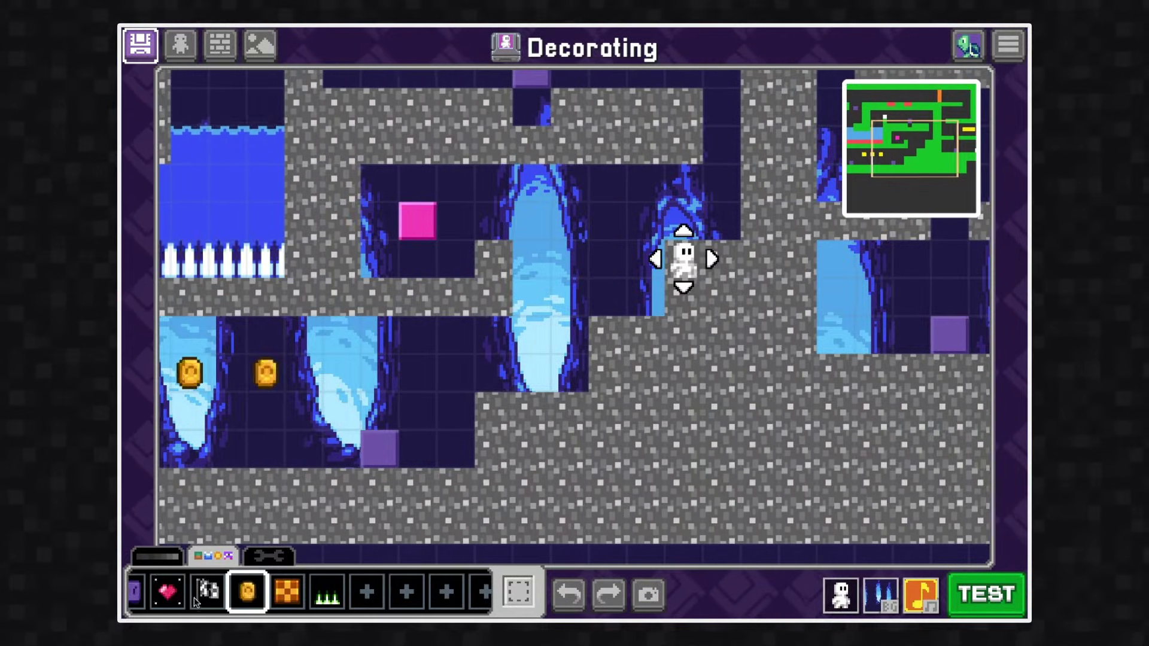
drag(687, 260, 883, 260)
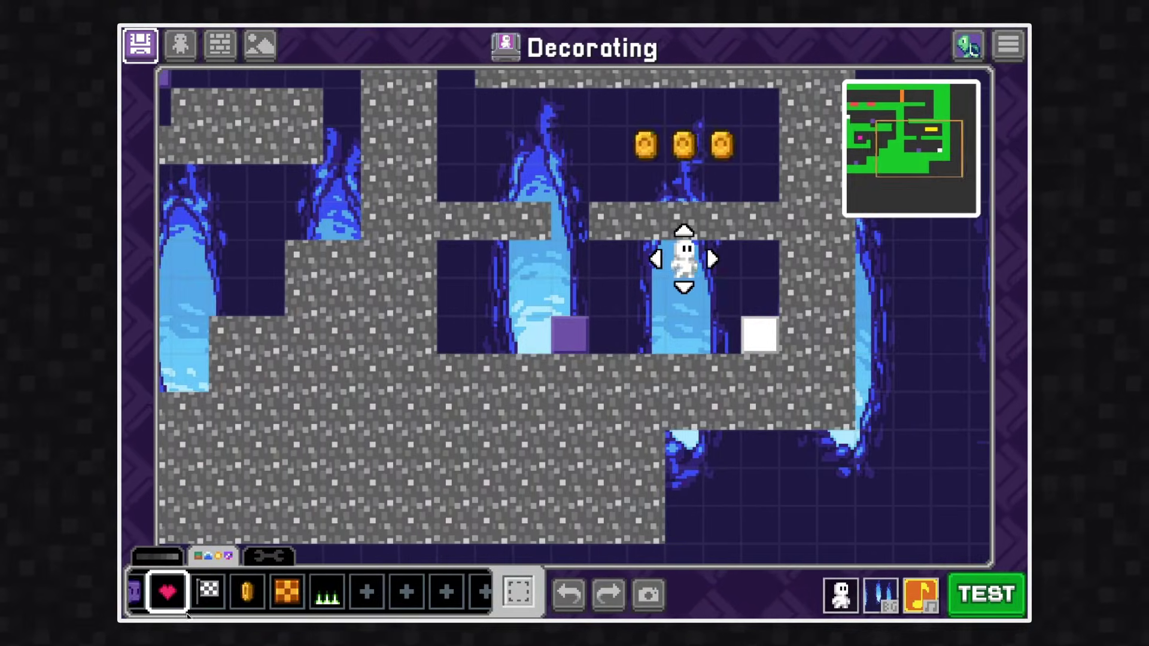
drag(689, 267, 492, 326)
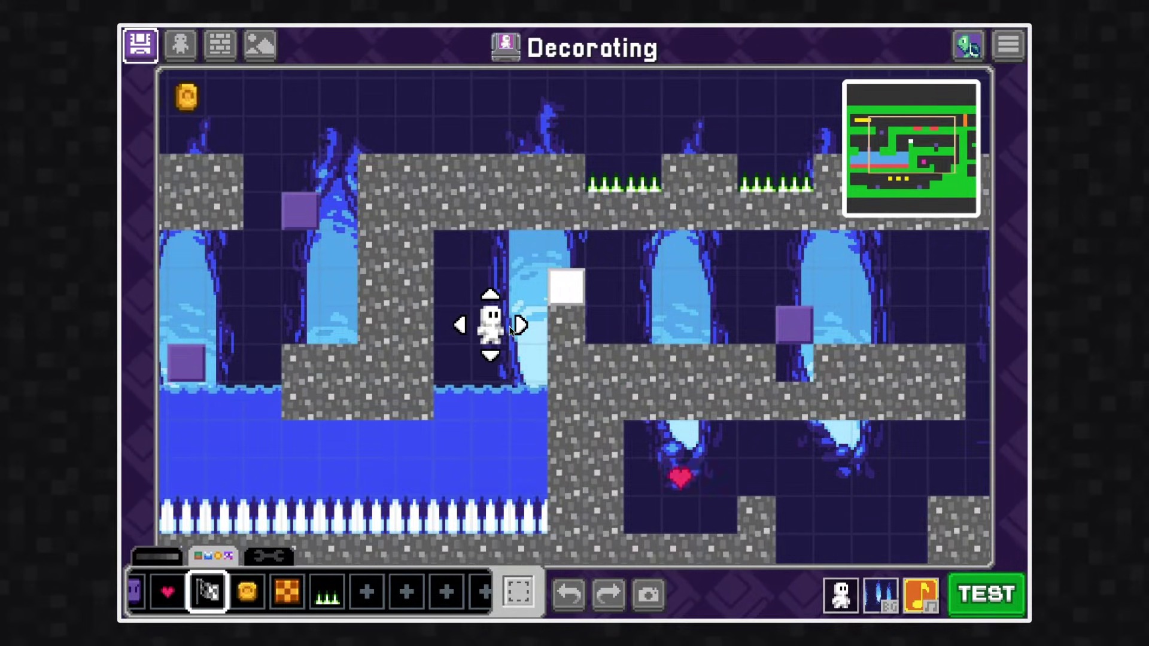
- Add the Checkpoint flag to an empty item slot and place it on the ledge
click(368, 591)
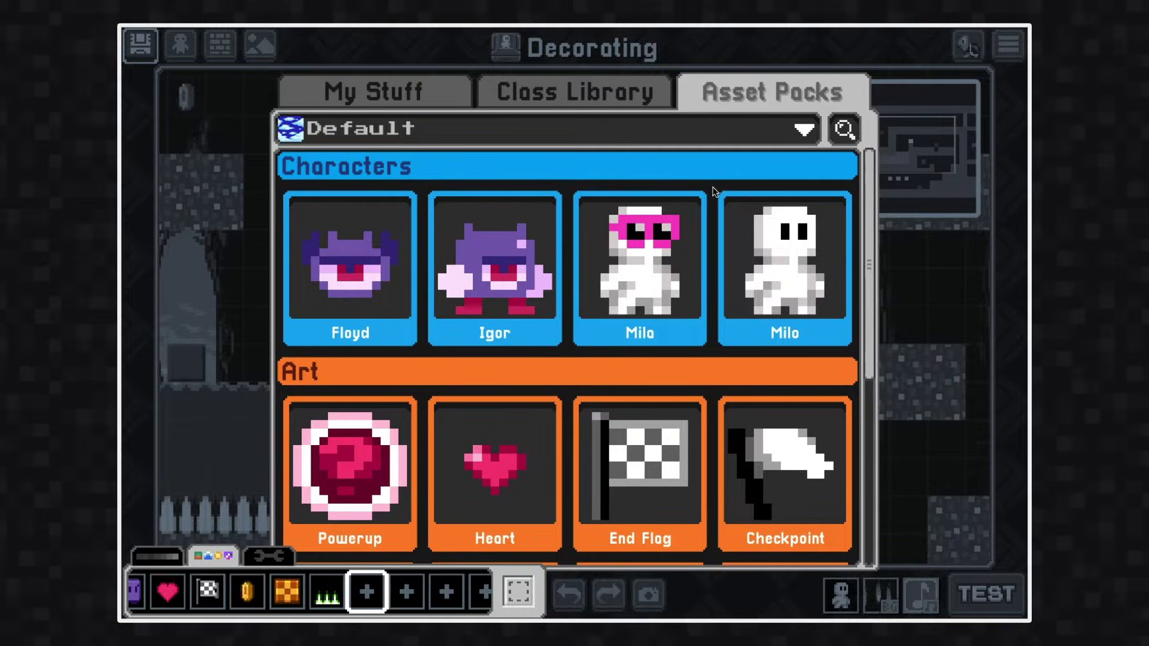
click(784, 467)
click(932, 306)
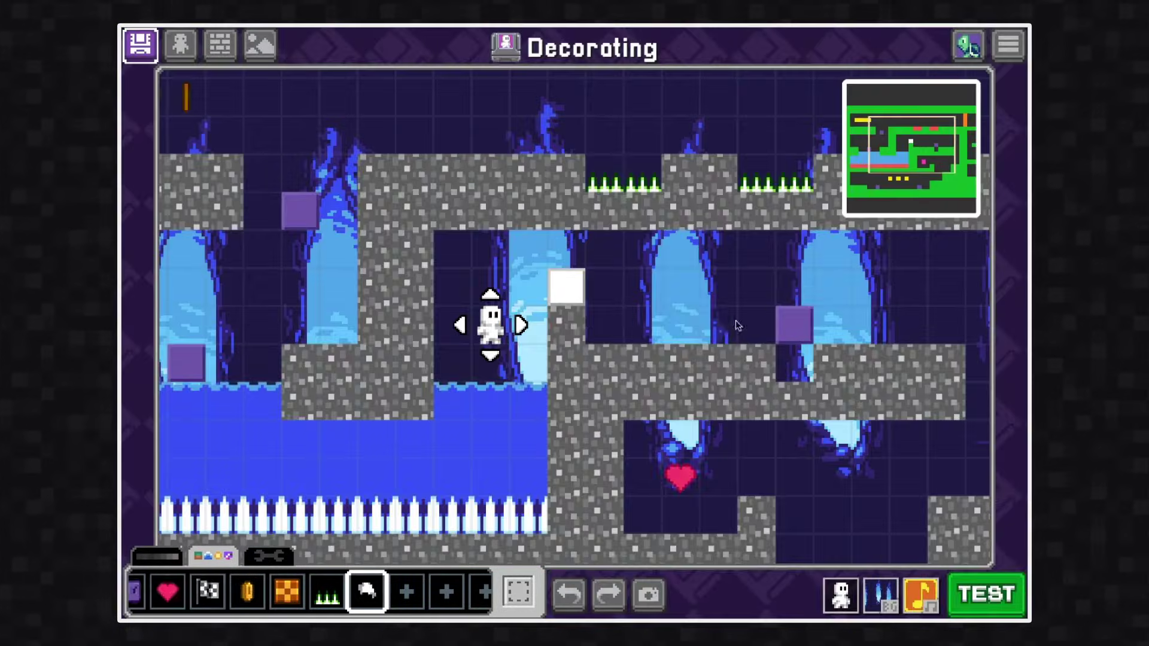
click(563, 286)
- Turn the plain purple tiles above the spikes, in the corridor and on the lower floor into enemy blocks
mouse_move(490, 331)
mouse_down()
mouse_move(375, 359)
mouse_move(423, 320)
mouse_move(585, 256)
mouse_move(581, 496)
mouse_move(619, 437)
mouse_move(510, 431)
mouse_move(473, 446)
mouse_up()
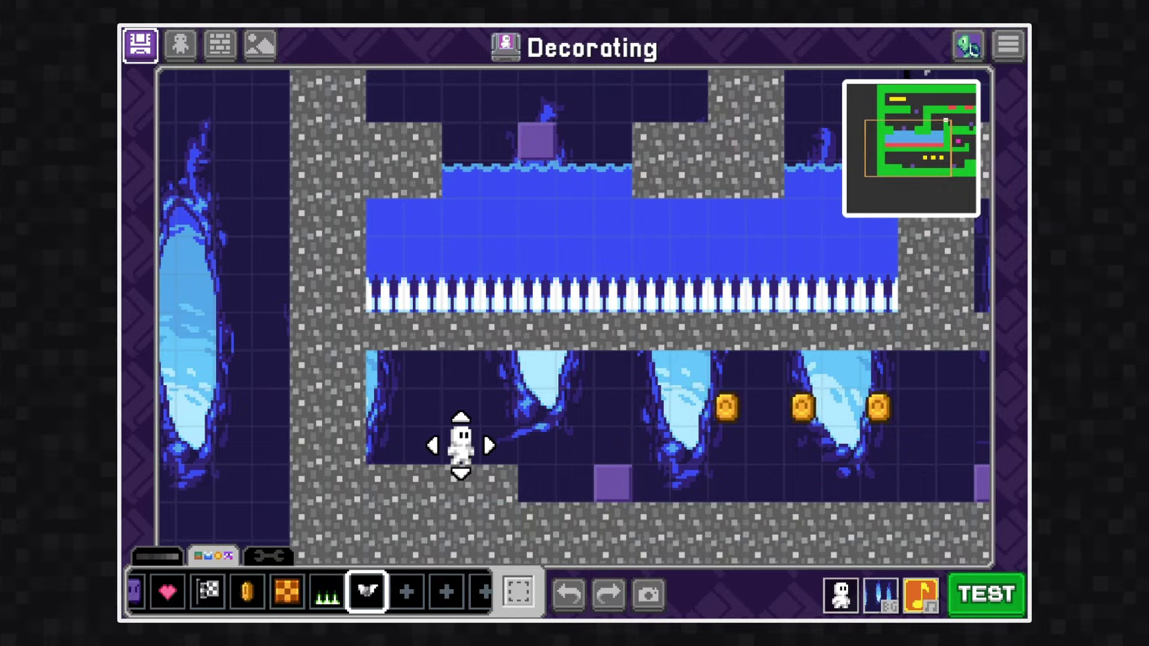
scroll(331, 580, up, 5)
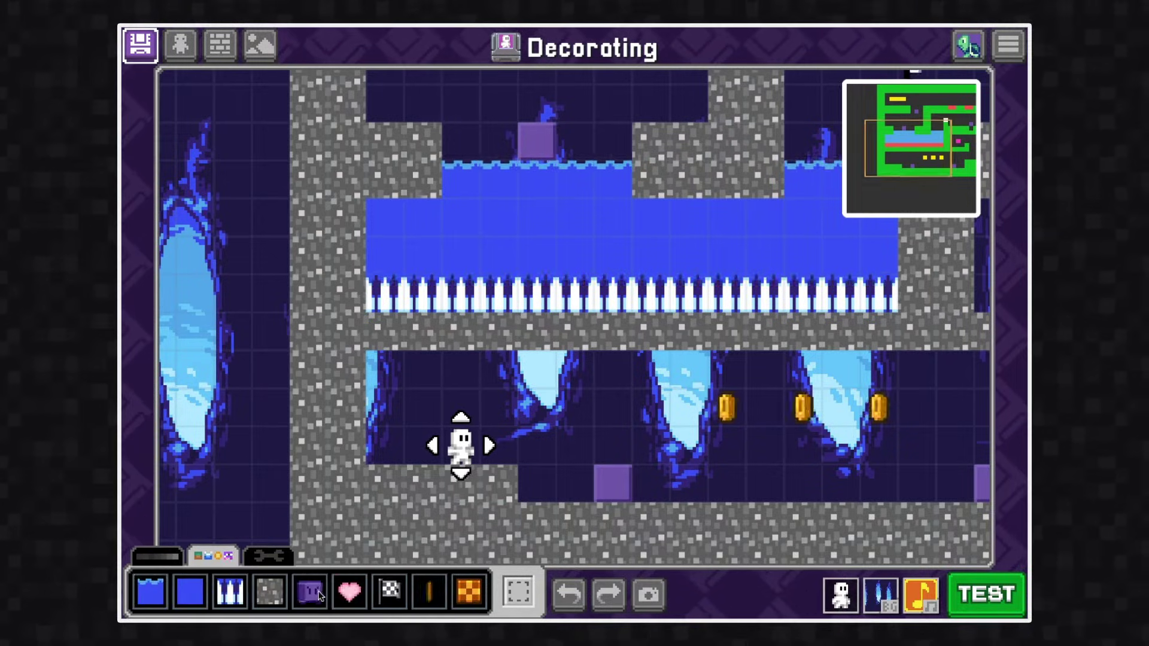
click(310, 591)
click(615, 488)
mouse_move(483, 457)
mouse_down()
mouse_move(807, 458)
mouse_move(661, 426)
mouse_move(928, 267)
mouse_move(710, 141)
mouse_move(638, 173)
mouse_move(638, 213)
mouse_move(769, 440)
mouse_move(701, 381)
mouse_move(201, 225)
mouse_move(197, 160)
mouse_move(254, 261)
mouse_move(469, 291)
mouse_move(610, 165)
mouse_move(762, 245)
mouse_move(820, 254)
mouse_move(802, 281)
mouse_up()
click(567, 326)
click(778, 494)
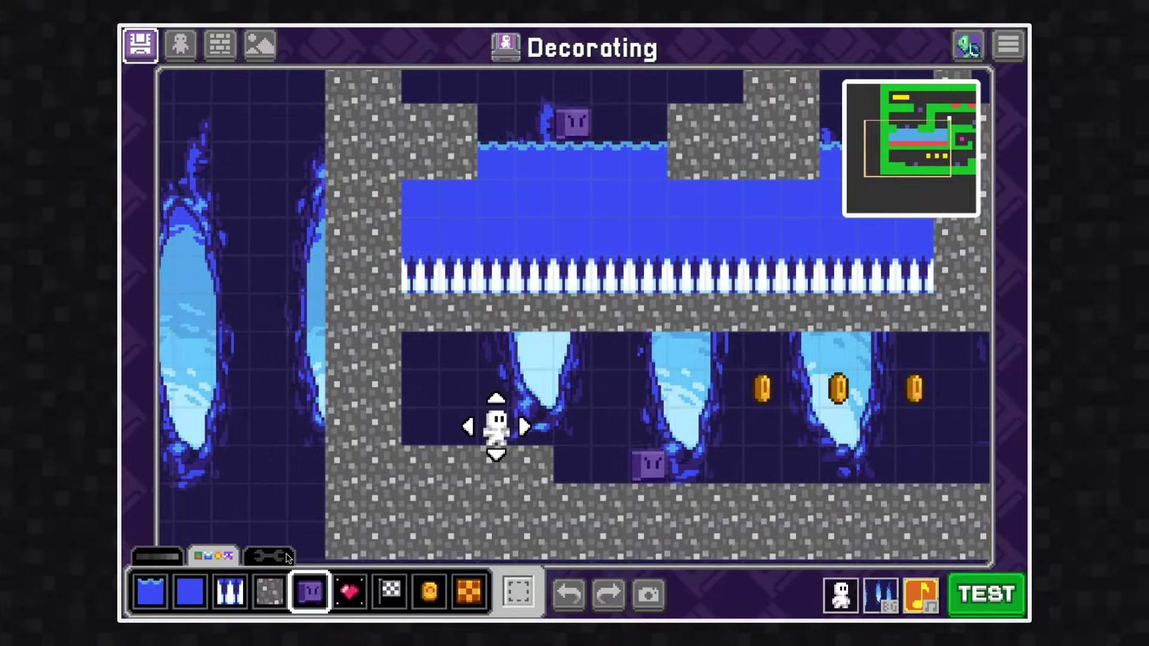
- In configure mode, open the lower-corridor enemy's settings and save them
click(287, 557)
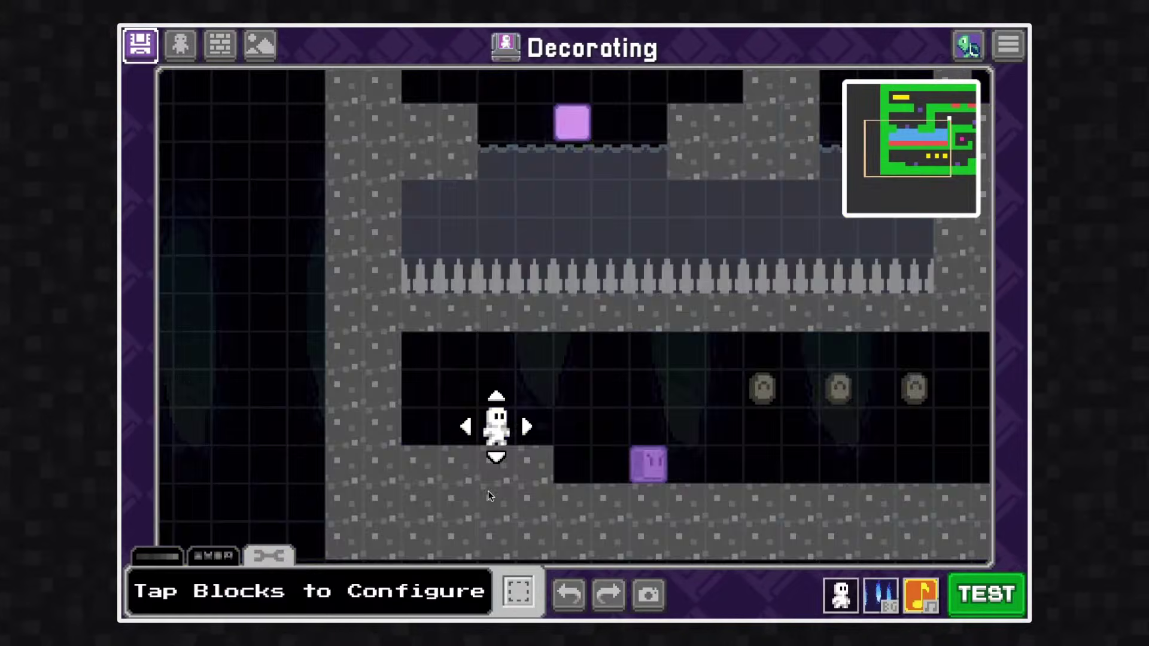
drag(500, 428, 697, 424)
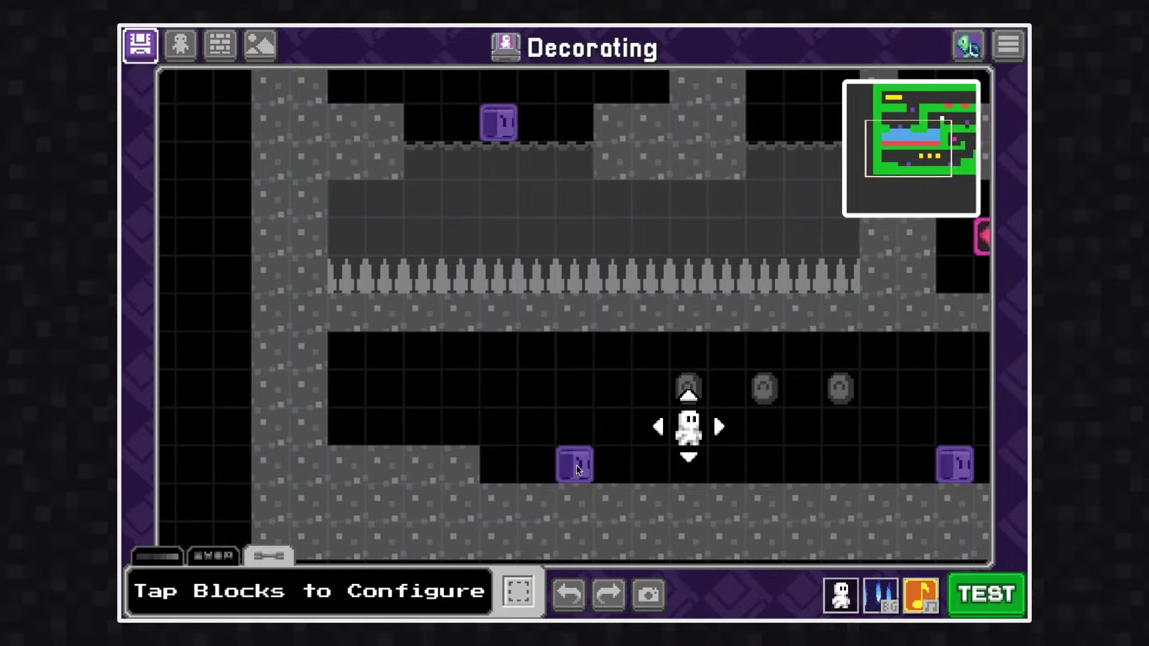
click(576, 465)
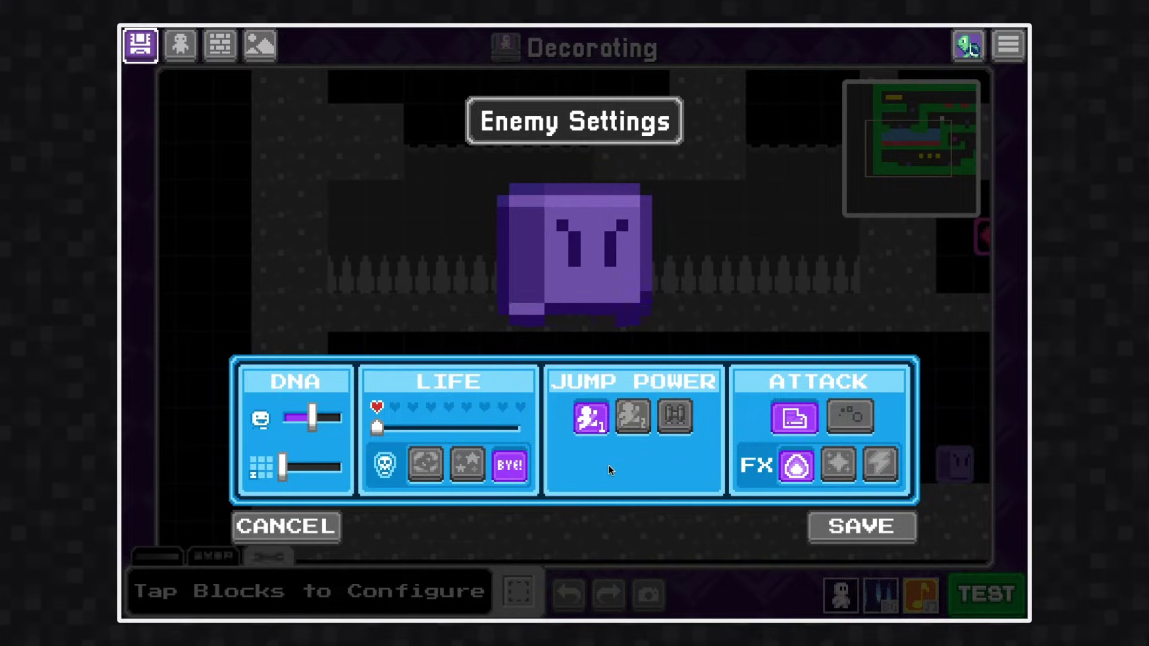
click(843, 522)
- Give another enemy a maxed second DNA trait, three lives and a sparkle attack effect, then play-test
mouse_move(849, 444)
mouse_down()
mouse_move(909, 461)
mouse_move(868, 449)
mouse_move(599, 276)
mouse_move(565, 311)
mouse_move(568, 204)
mouse_move(602, 239)
mouse_up()
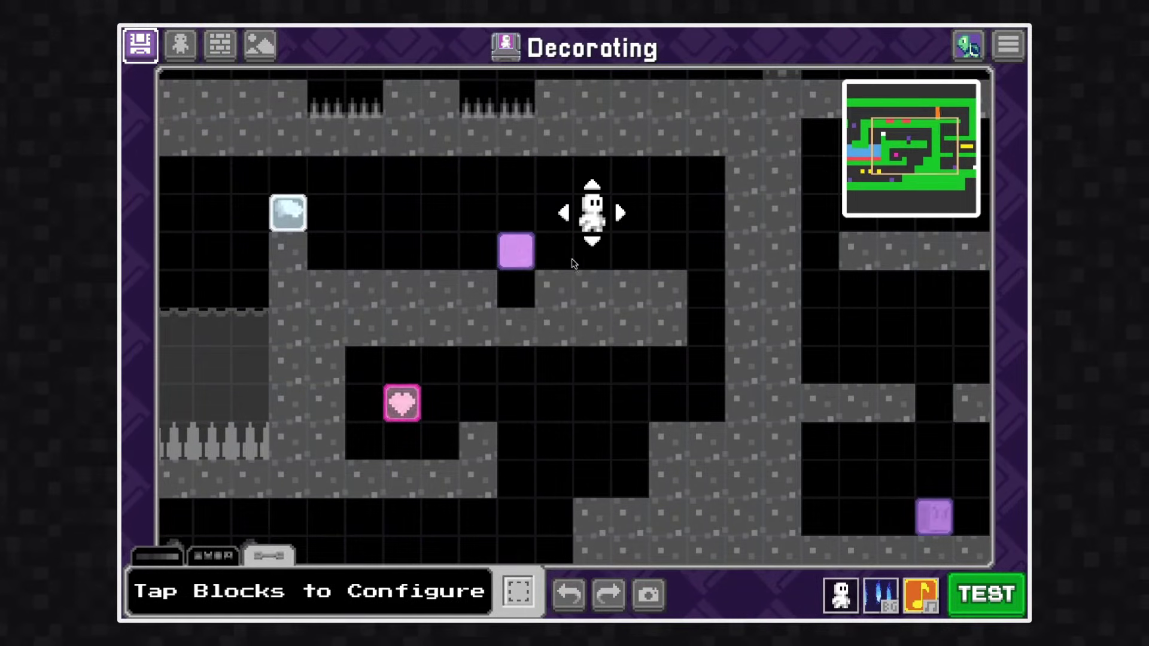
click(518, 250)
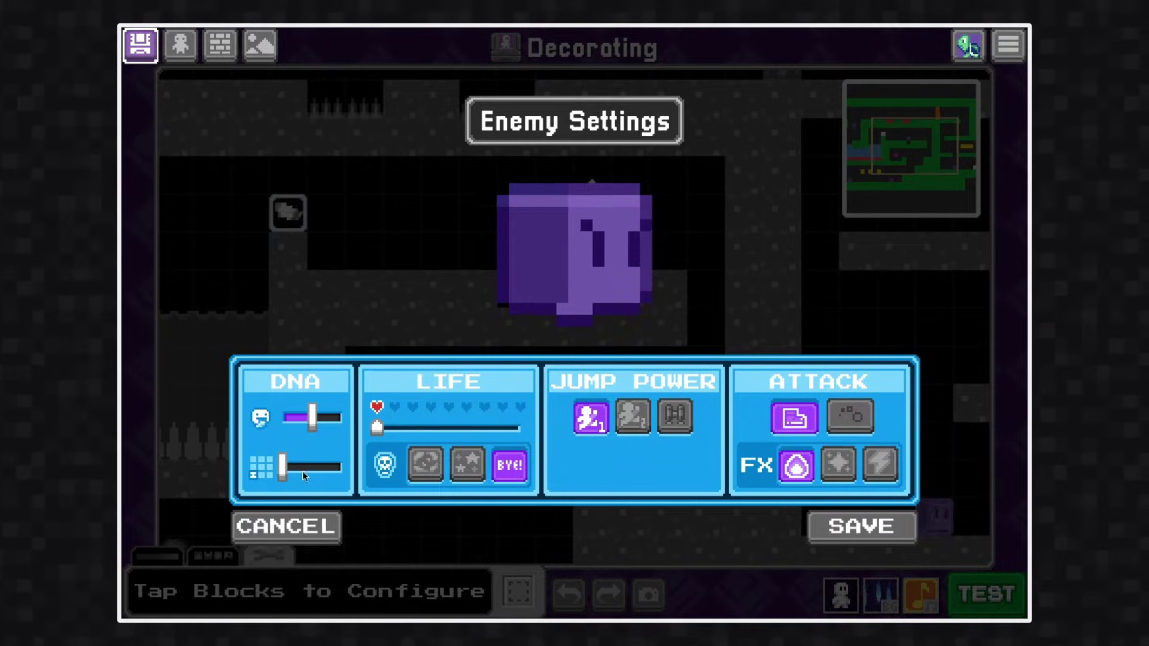
drag(303, 472, 359, 465)
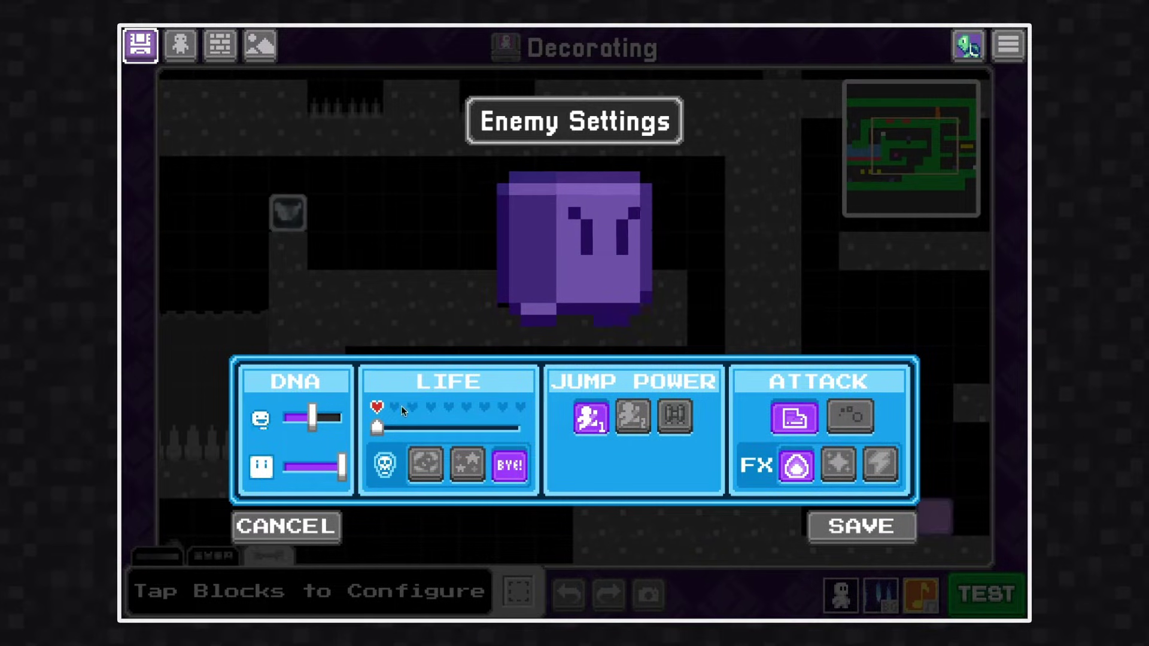
drag(379, 427, 406, 426)
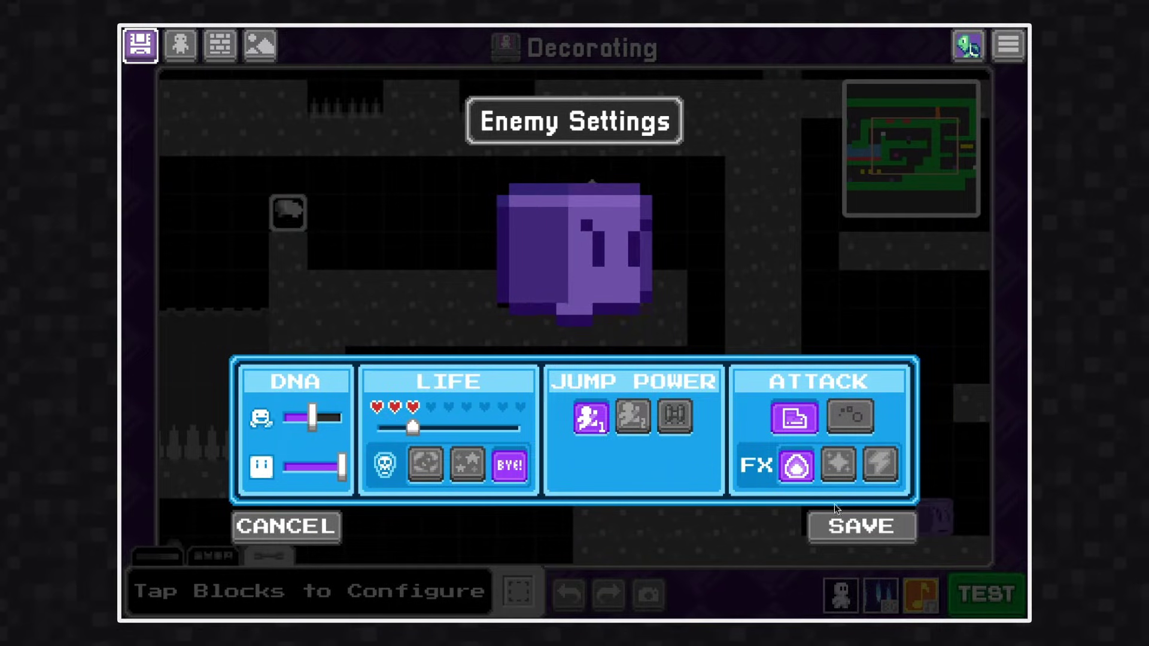
click(846, 470)
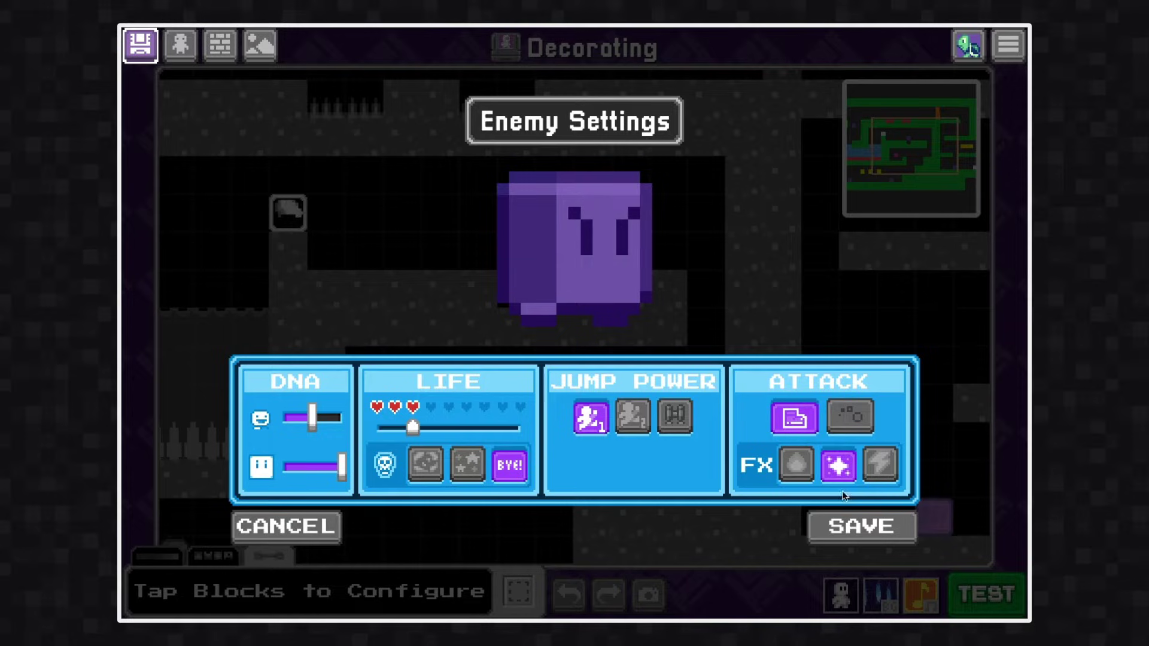
click(837, 525)
mouse_move(593, 217)
mouse_down()
mouse_move(641, 219)
mouse_move(602, 296)
mouse_move(520, 292)
mouse_up()
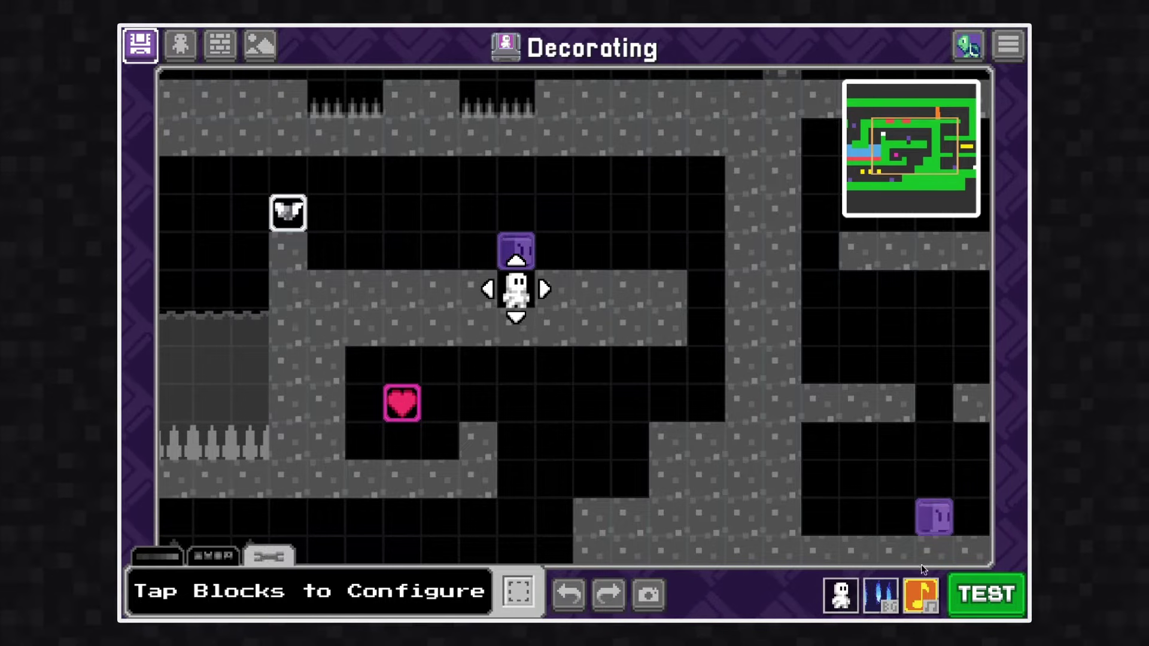
click(986, 594)
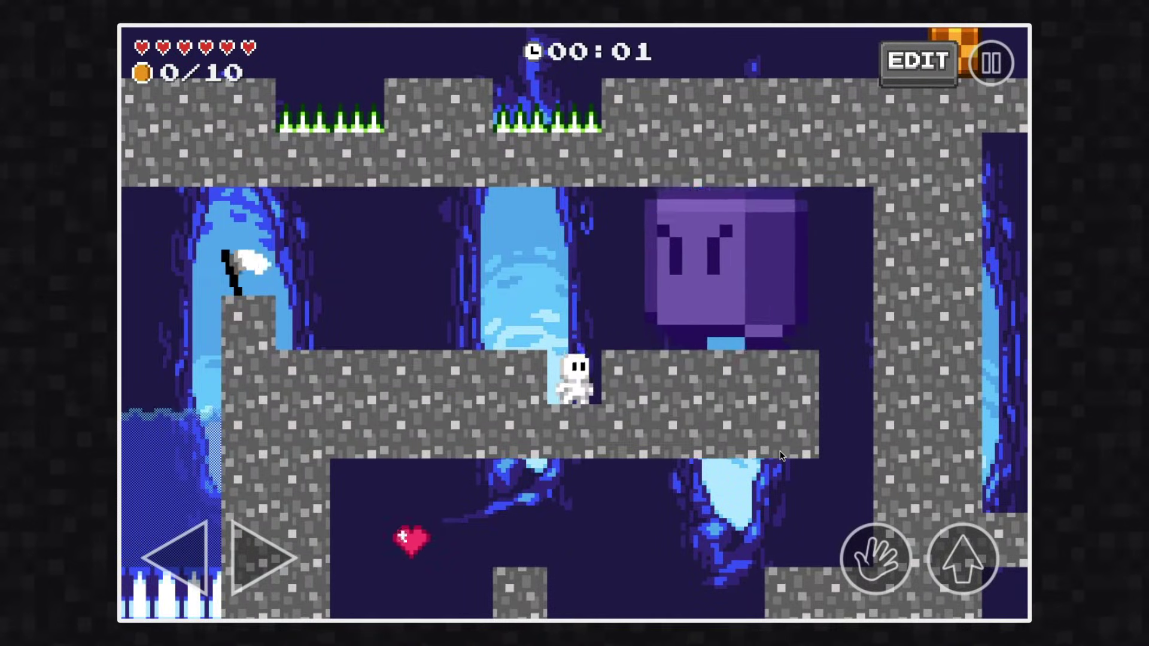
click(913, 62)
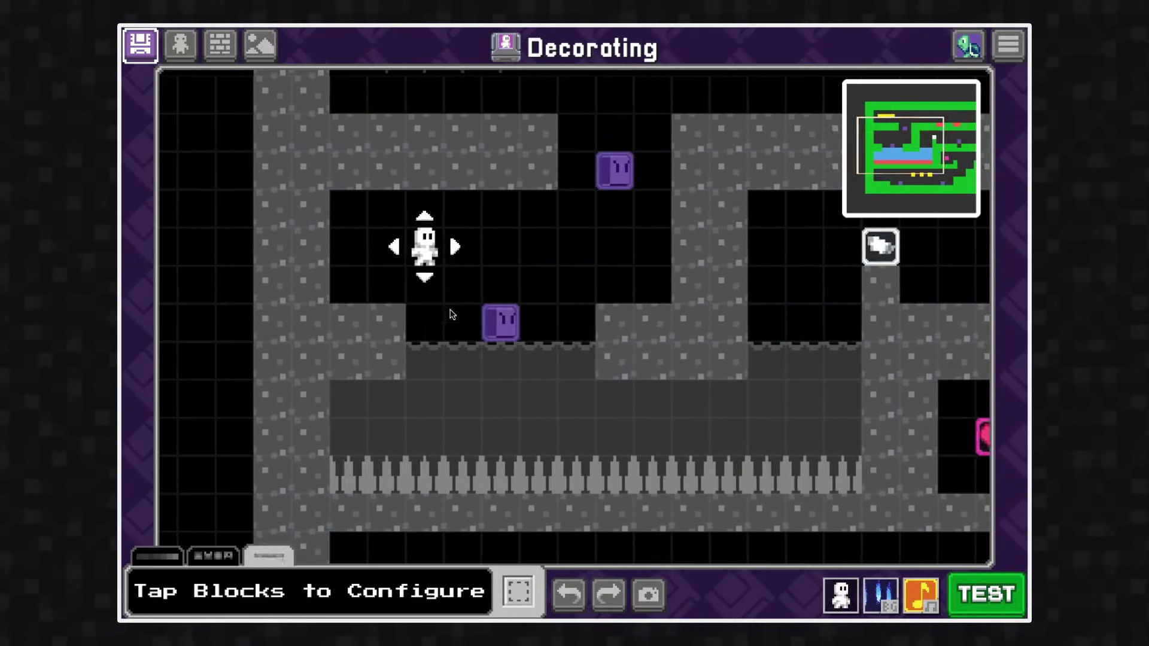
- Set a third enemy to the strongest jump power and play-test the level
click(545, 331)
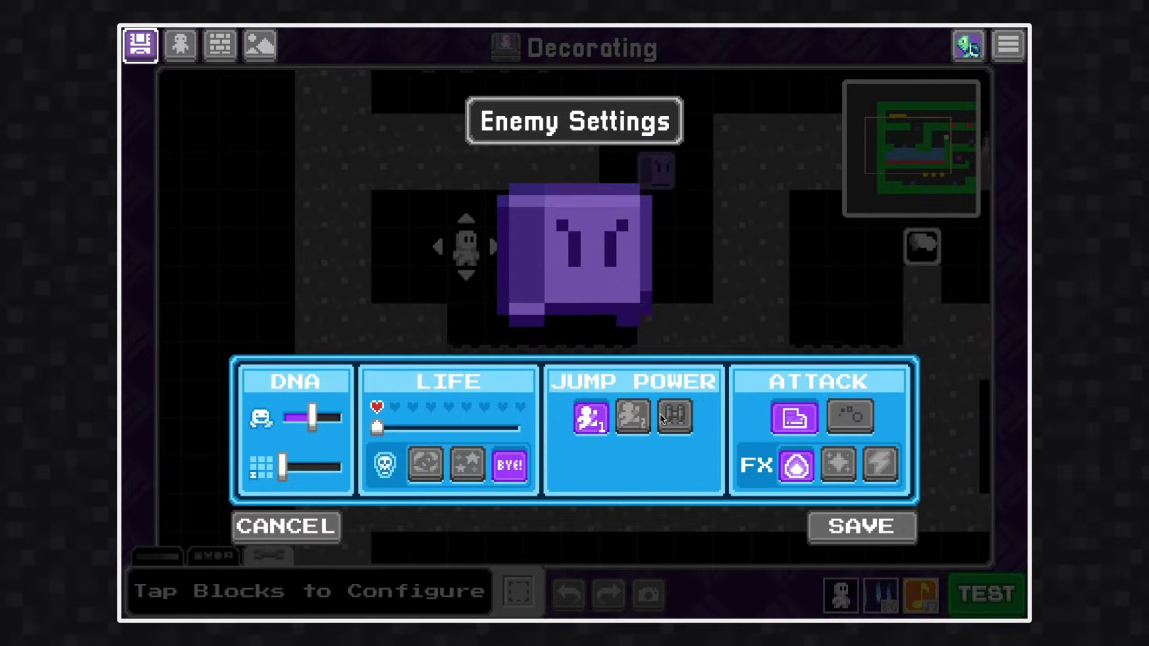
click(675, 417)
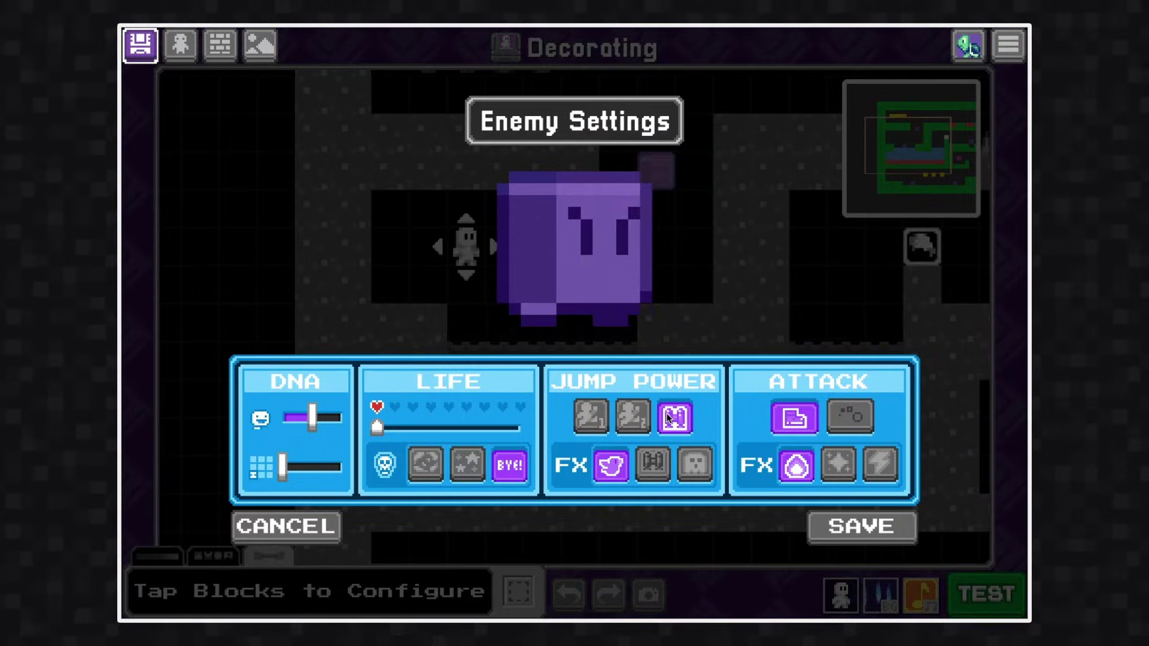
click(875, 528)
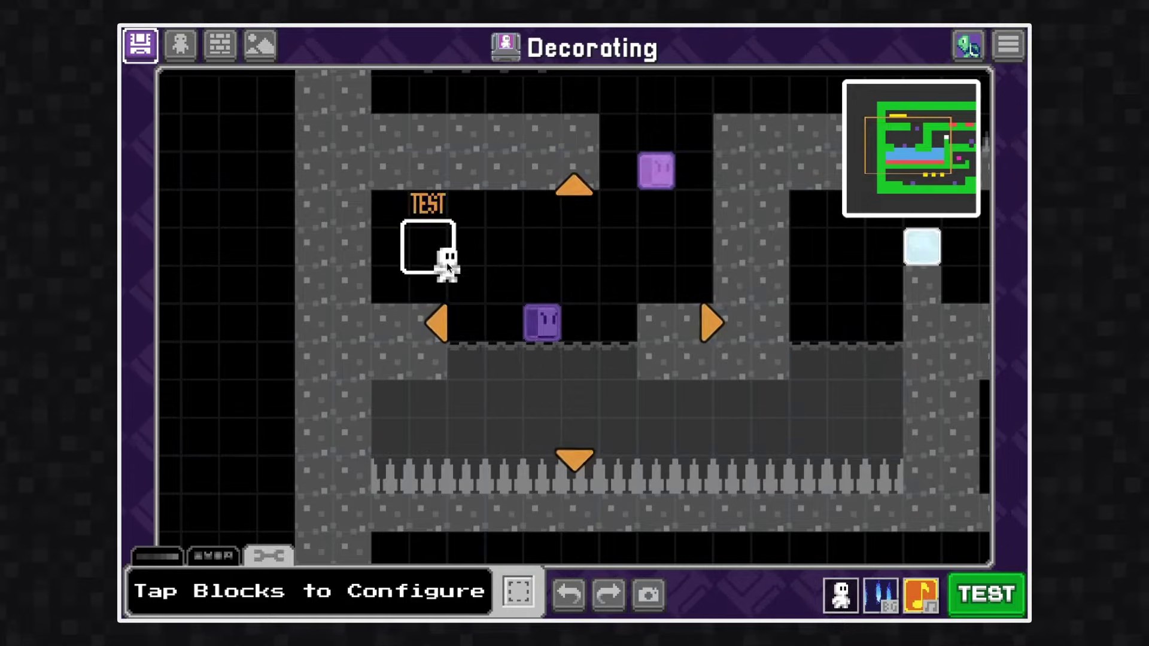
click(975, 589)
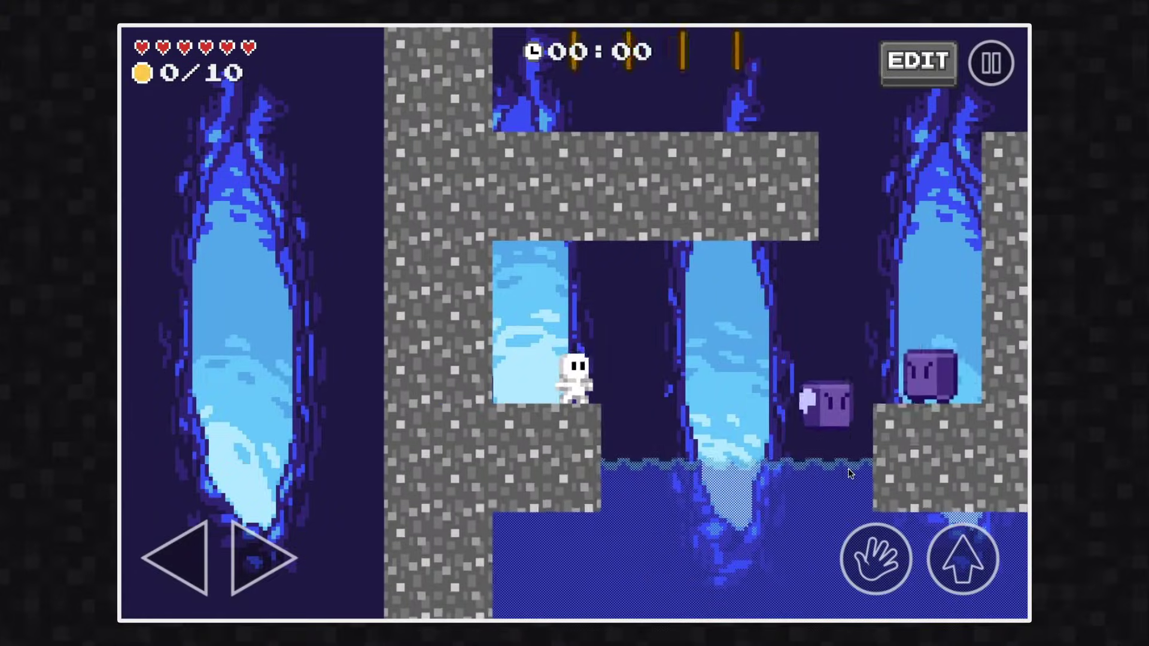
click(909, 76)
- Give one more enemy the strongest jump and switch back to colour-block painting
click(809, 208)
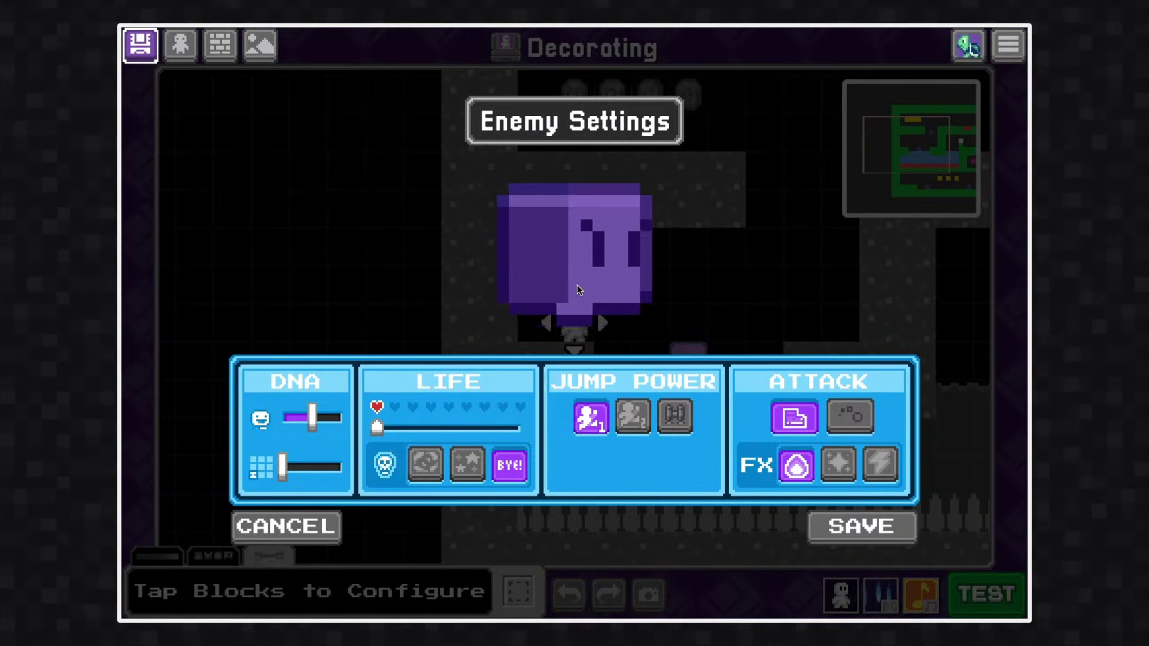
click(670, 416)
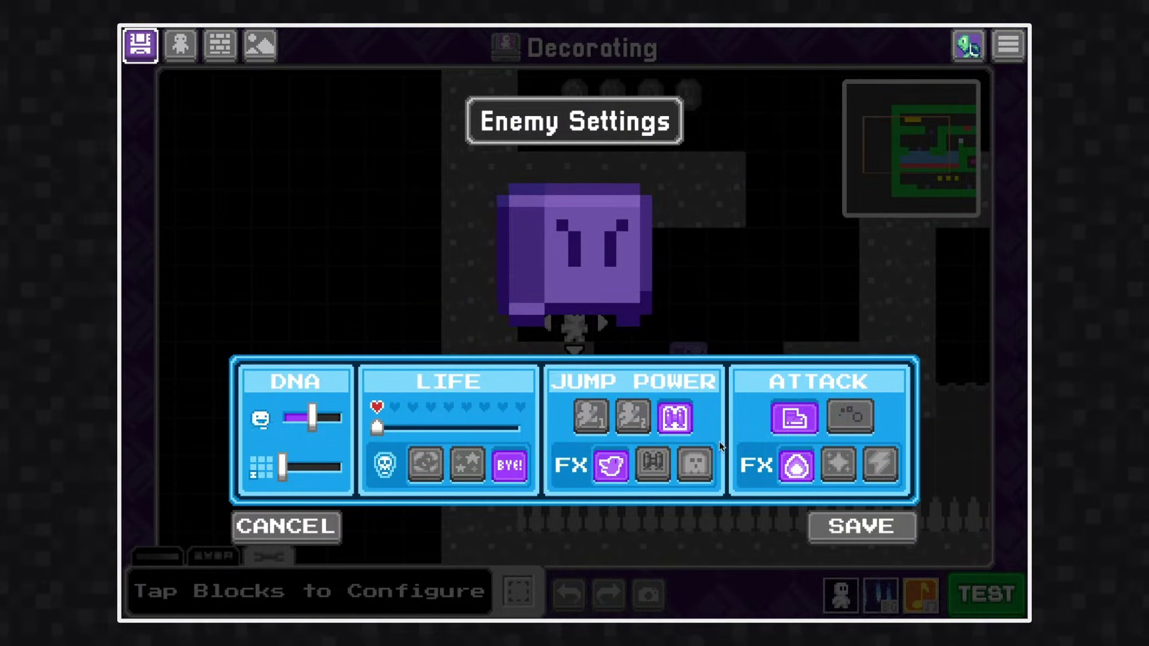
click(867, 525)
mouse_move(594, 307)
mouse_down()
mouse_move(703, 186)
mouse_move(875, 240)
mouse_move(811, 324)
mouse_move(329, 374)
mouse_move(535, 482)
mouse_move(482, 365)
mouse_up()
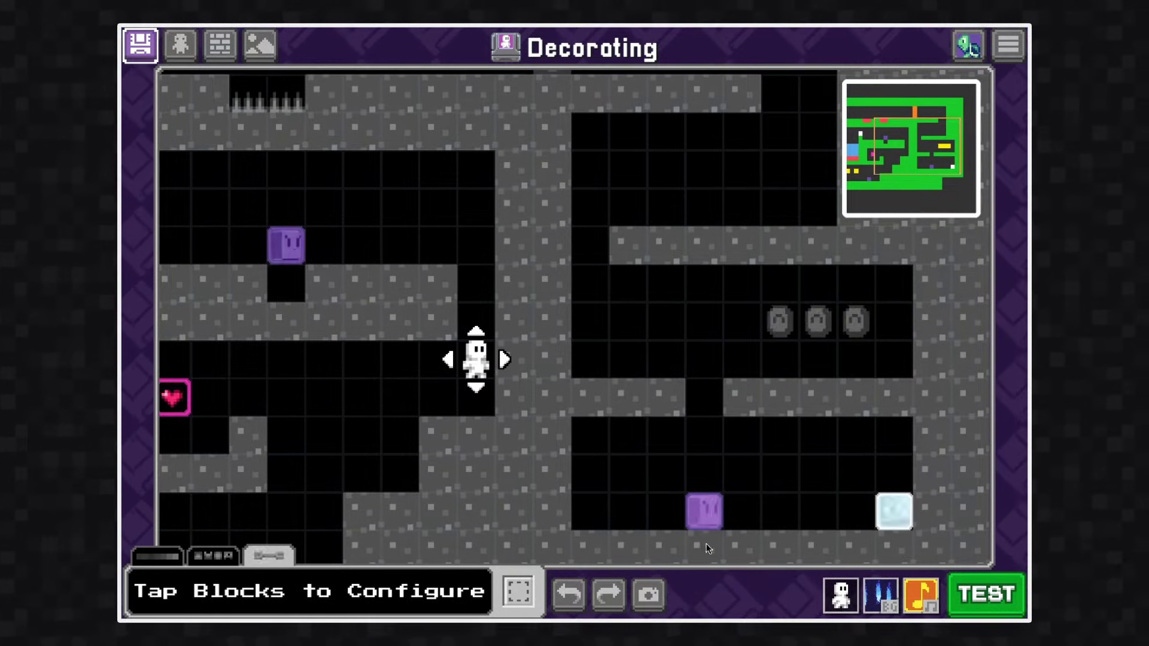
click(168, 559)
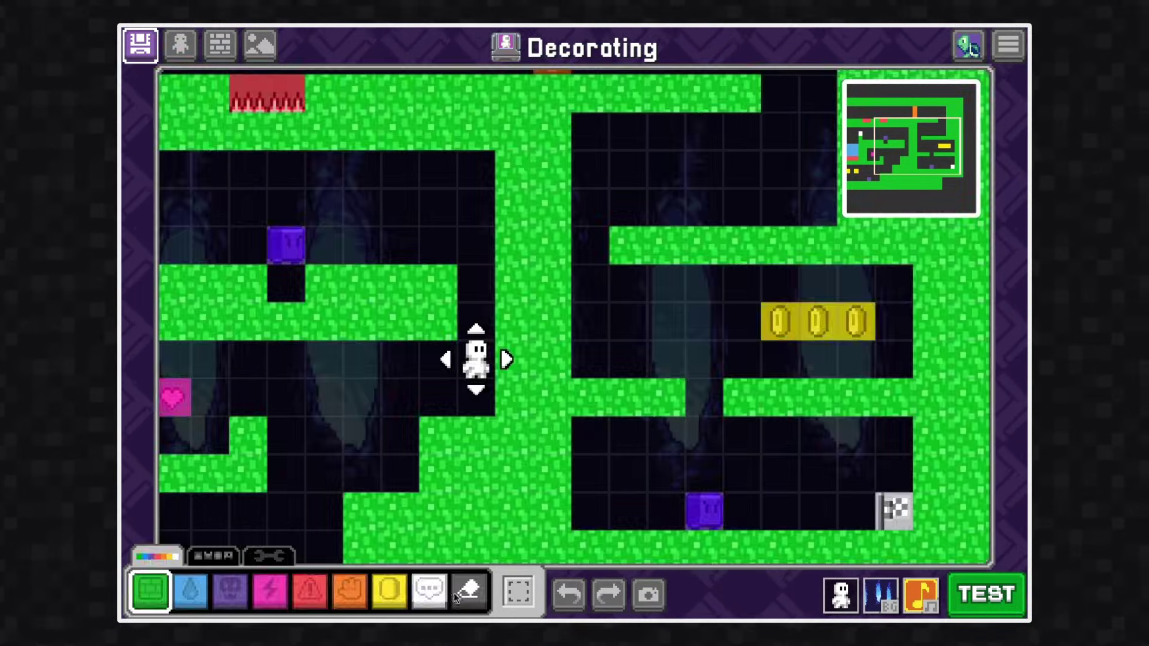
- Erase the bottom-right purple block and put a purple block in the lower chamber
click(701, 512)
click(518, 591)
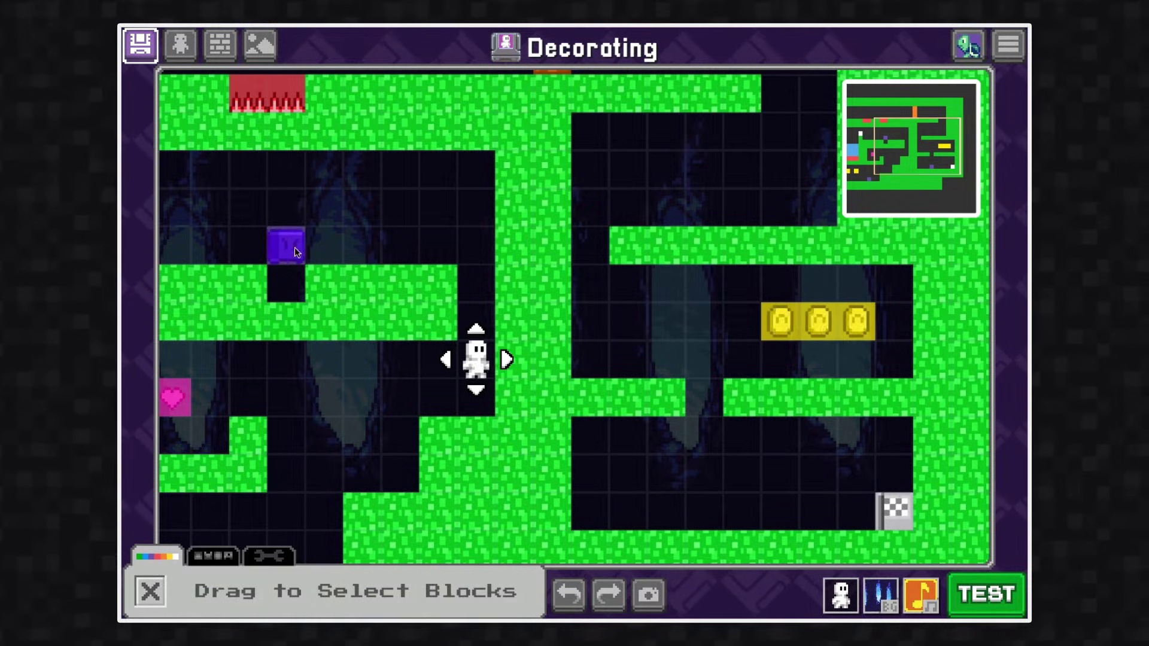
drag(288, 251, 687, 470)
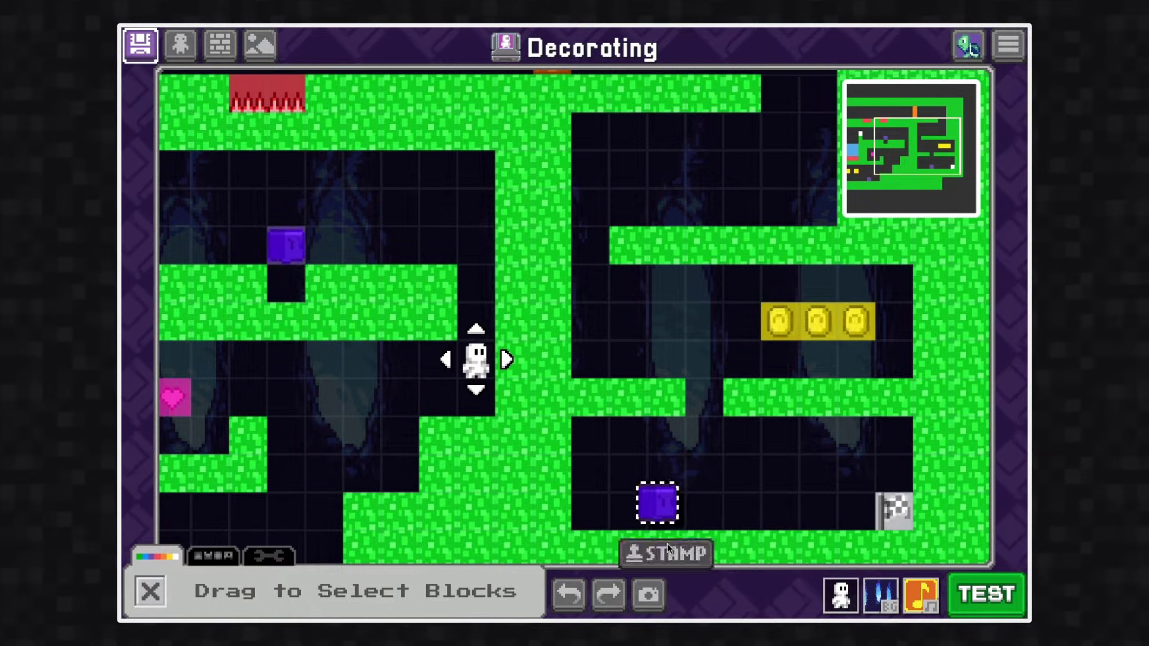
click(150, 593)
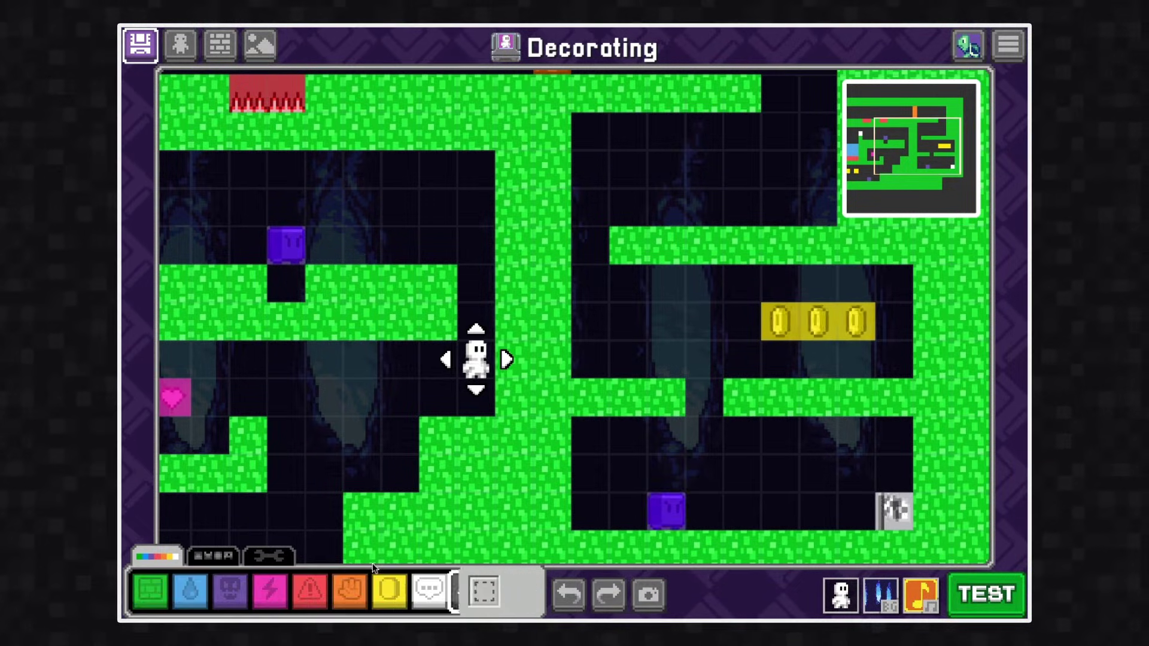
- Play-test the level, then return to editing in block-configuring mode
click(995, 593)
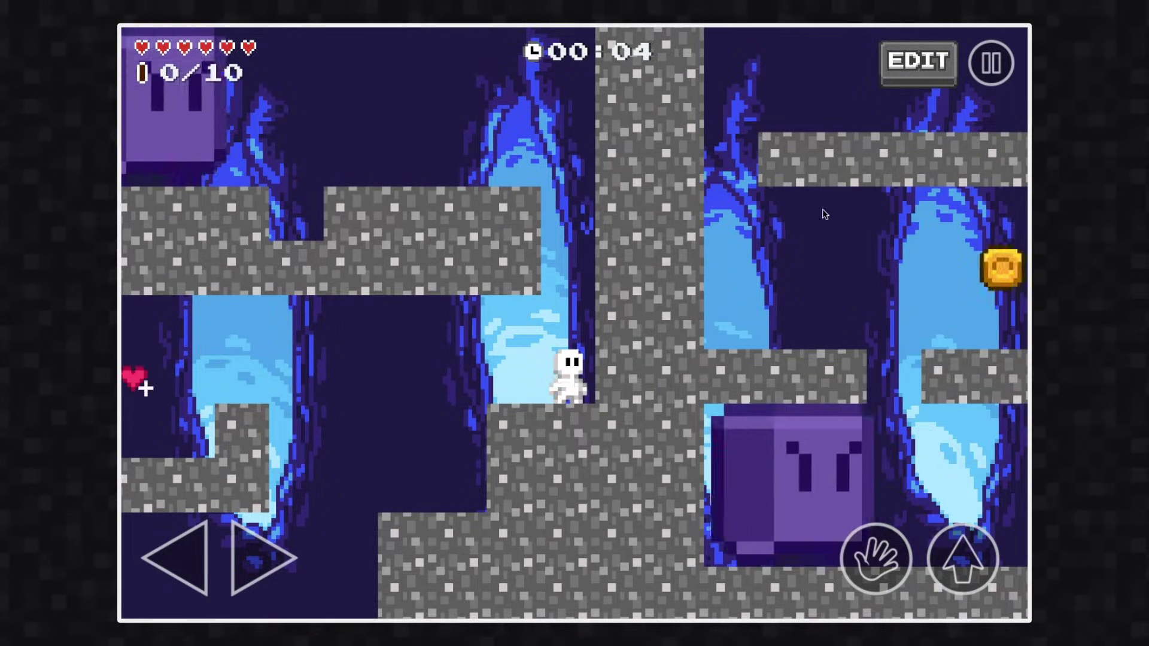
click(915, 62)
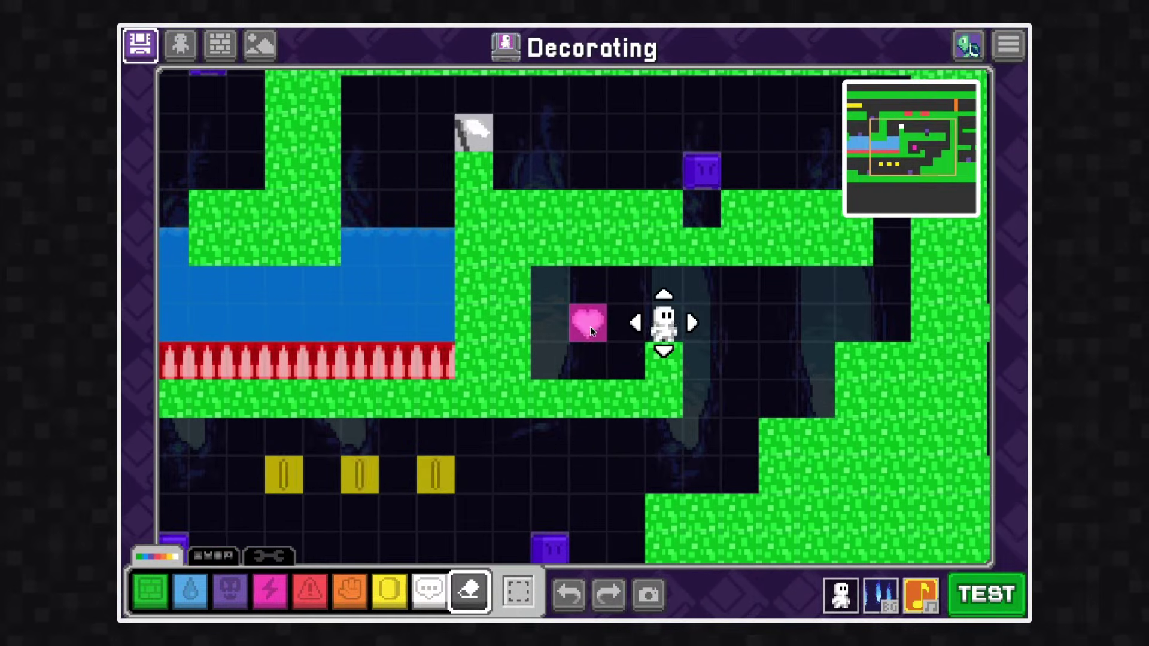
click(278, 555)
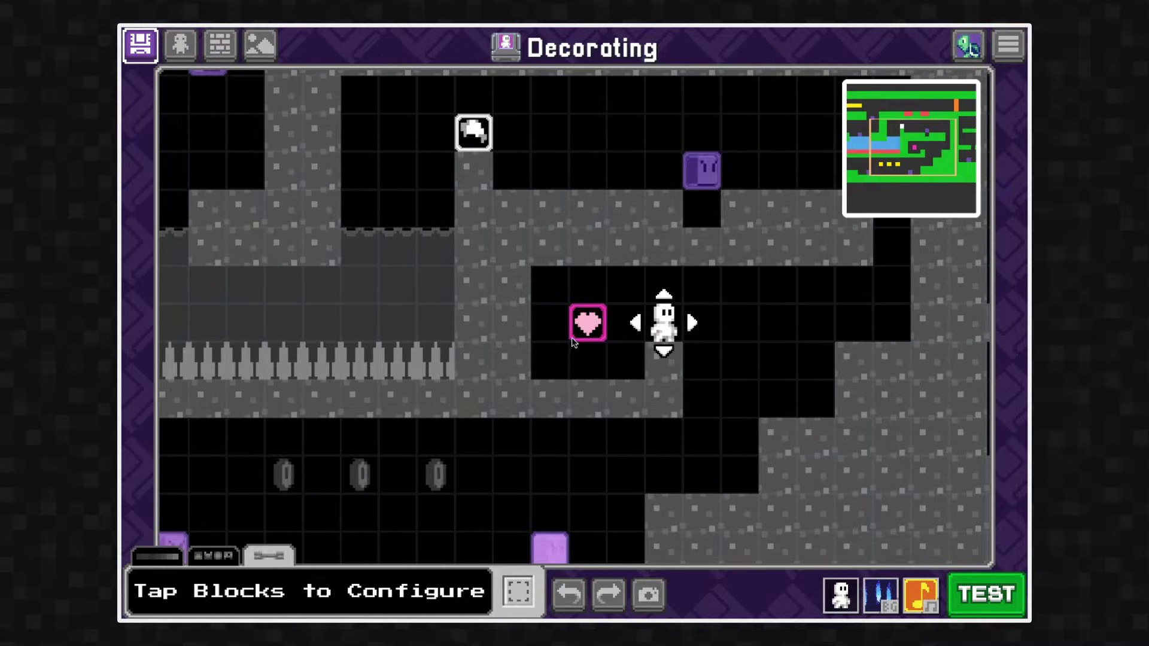
- Make the heart a life powerup restoring up to 9 points, then drag the hero's start higher
click(581, 331)
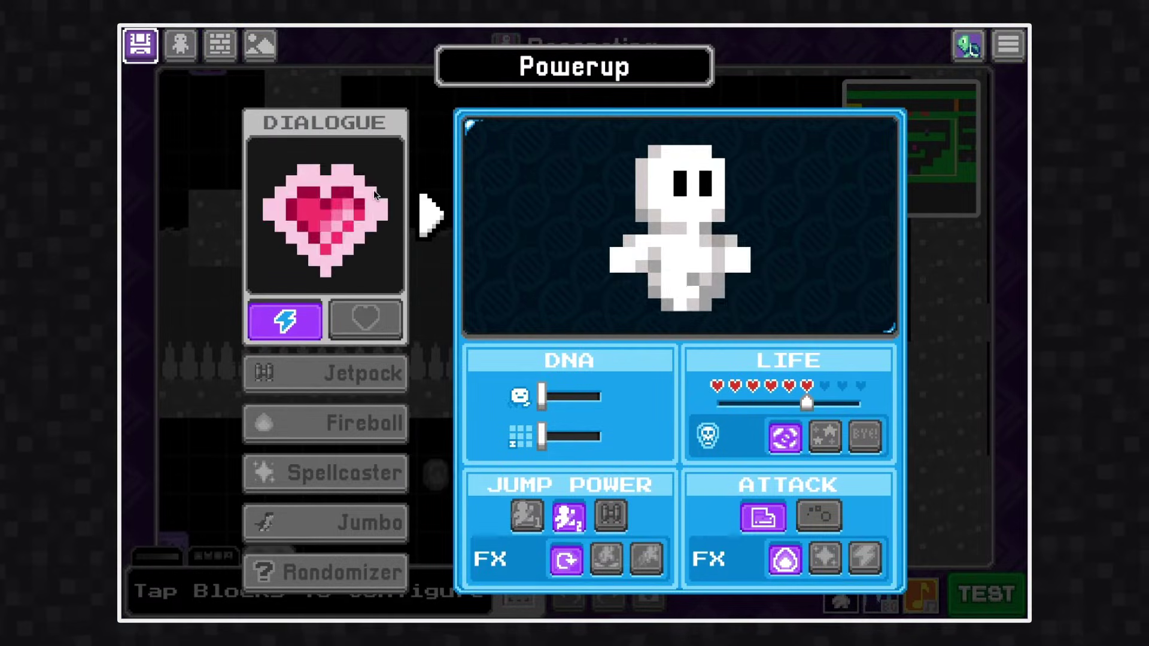
click(366, 322)
drag(598, 223, 795, 211)
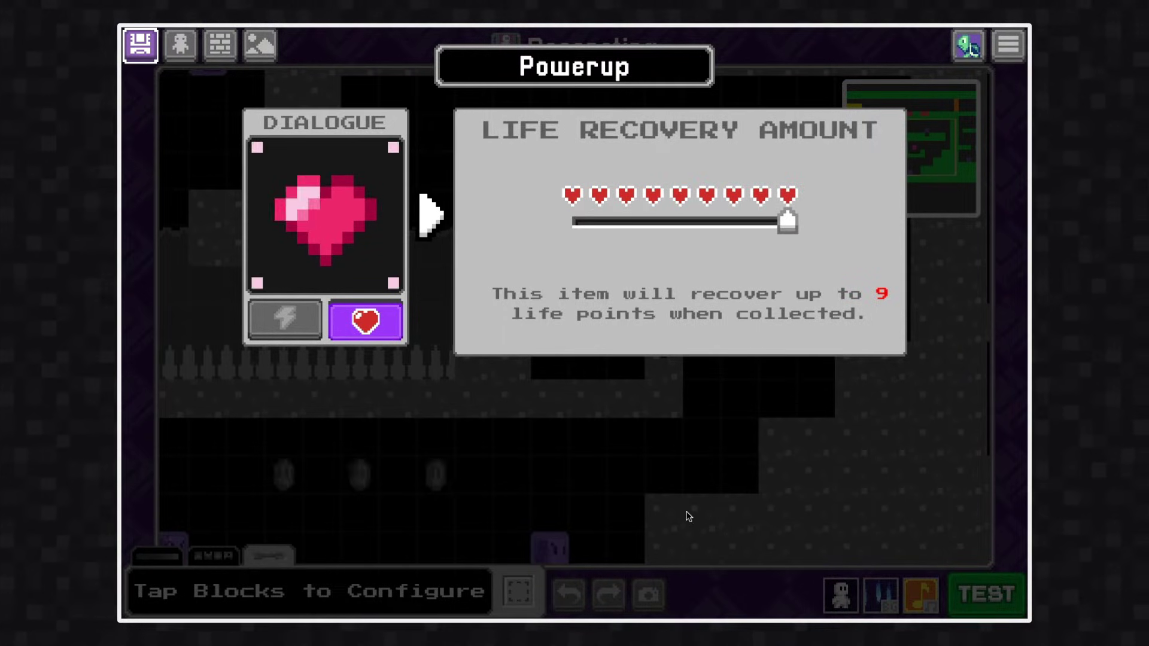
click(670, 465)
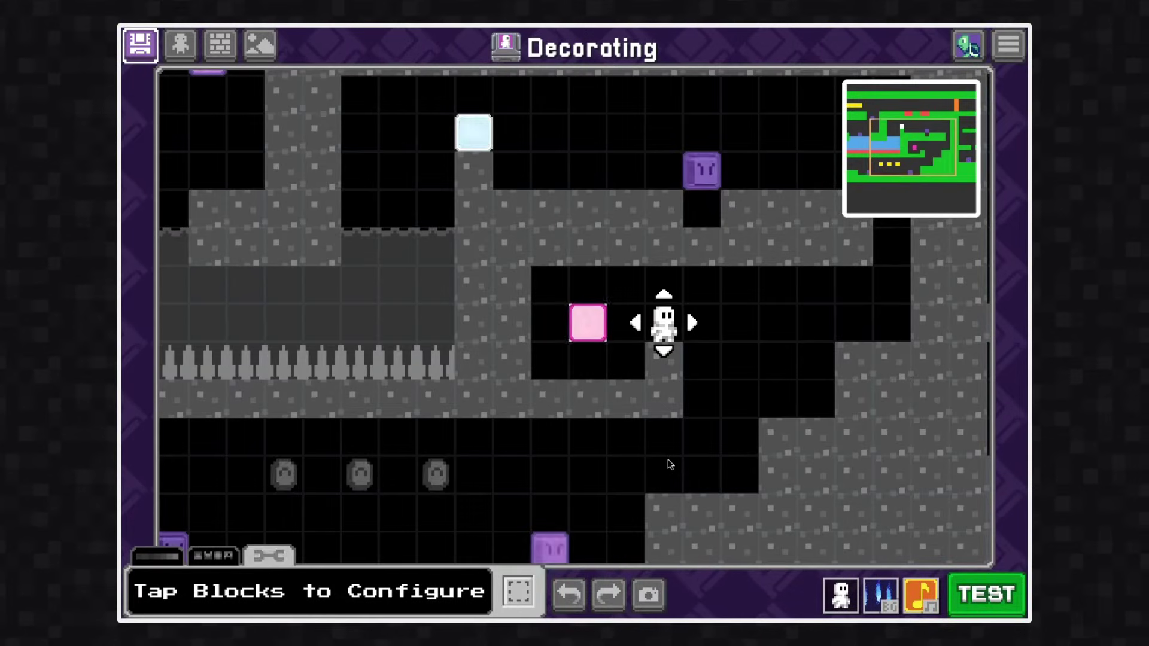
drag(664, 323, 626, 281)
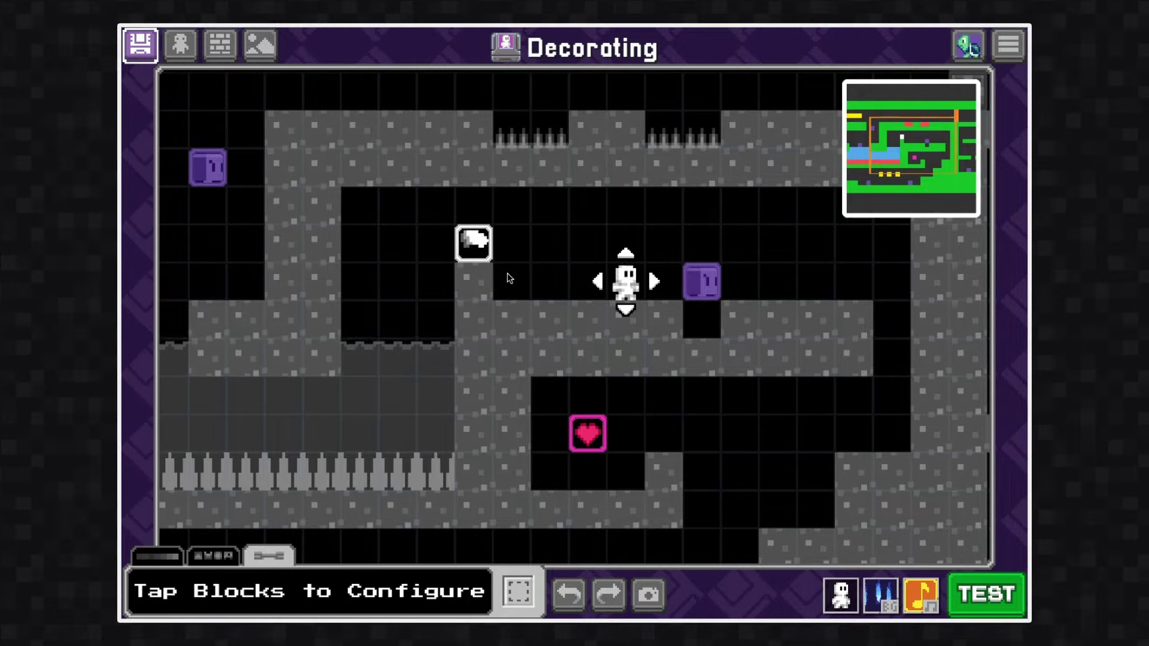
- Make the winged story block a checkpoint saying 'Nice Job!', then reposition the hero's start
click(472, 253)
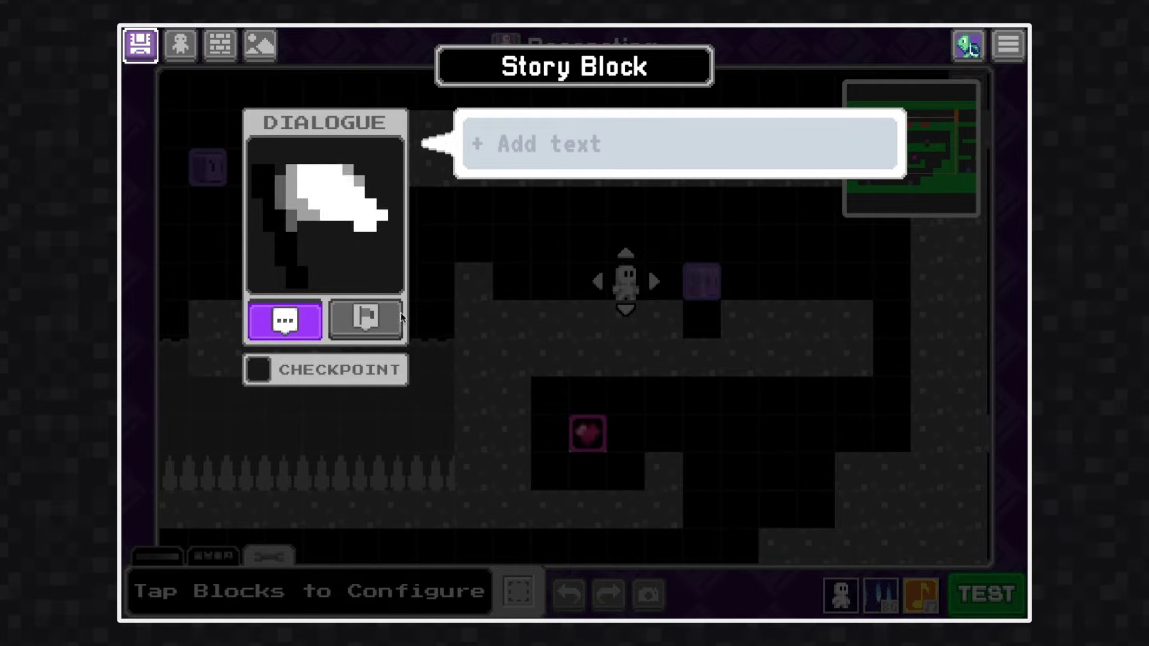
click(261, 371)
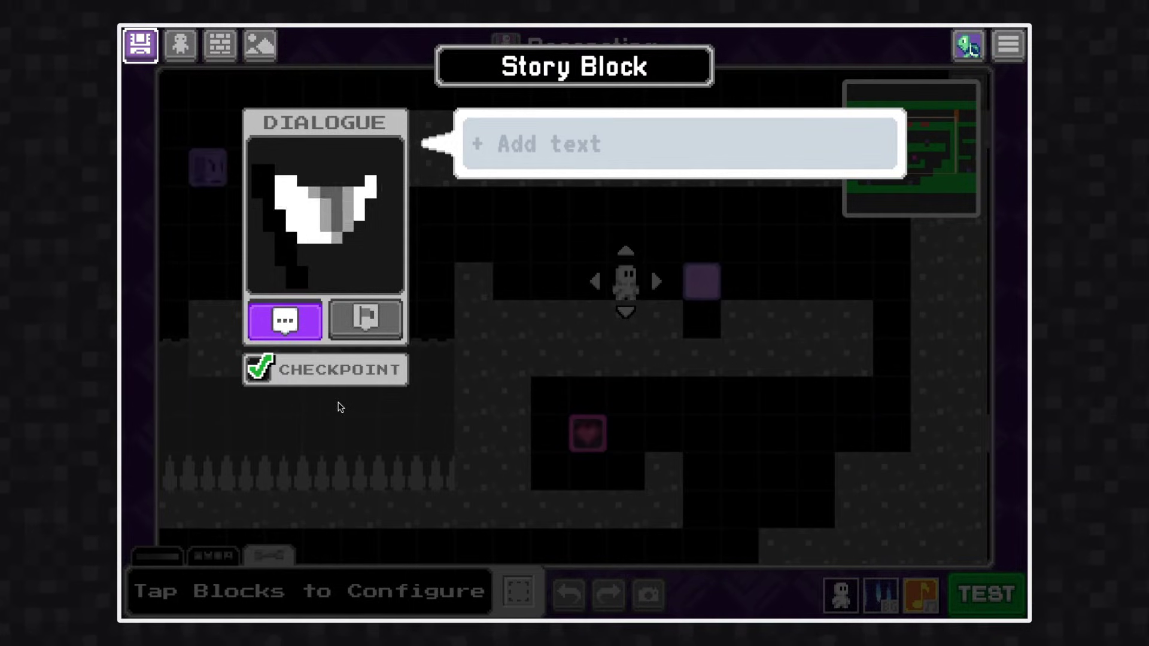
click(566, 148)
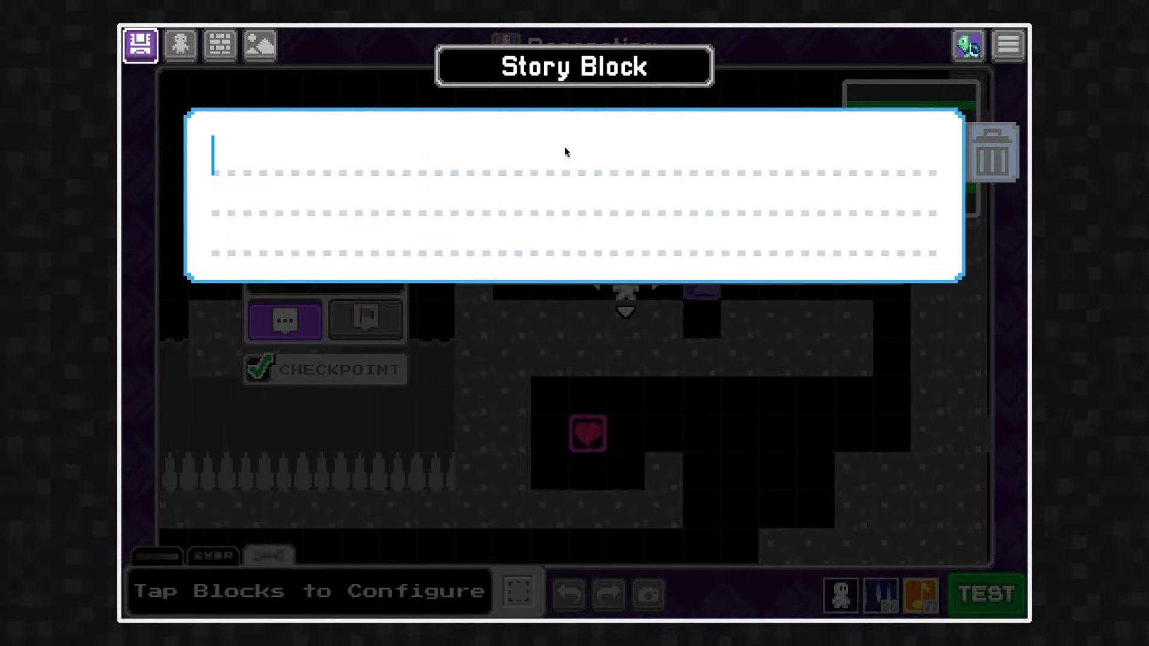
text(Nice Job!)
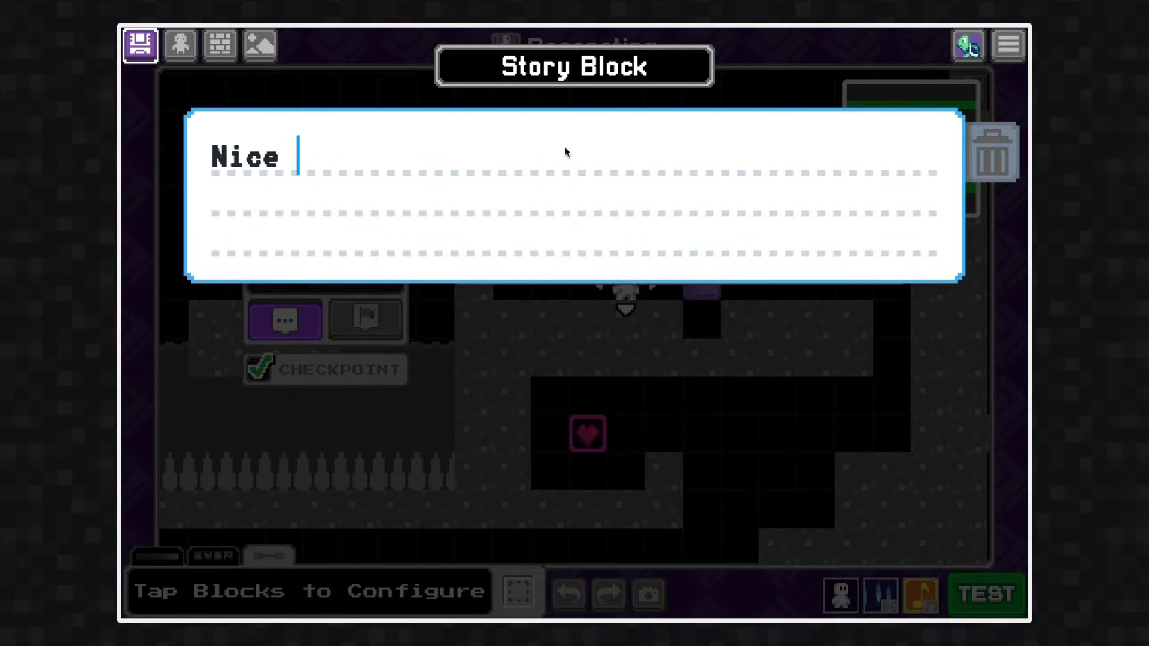
click(575, 316)
key(Escape)
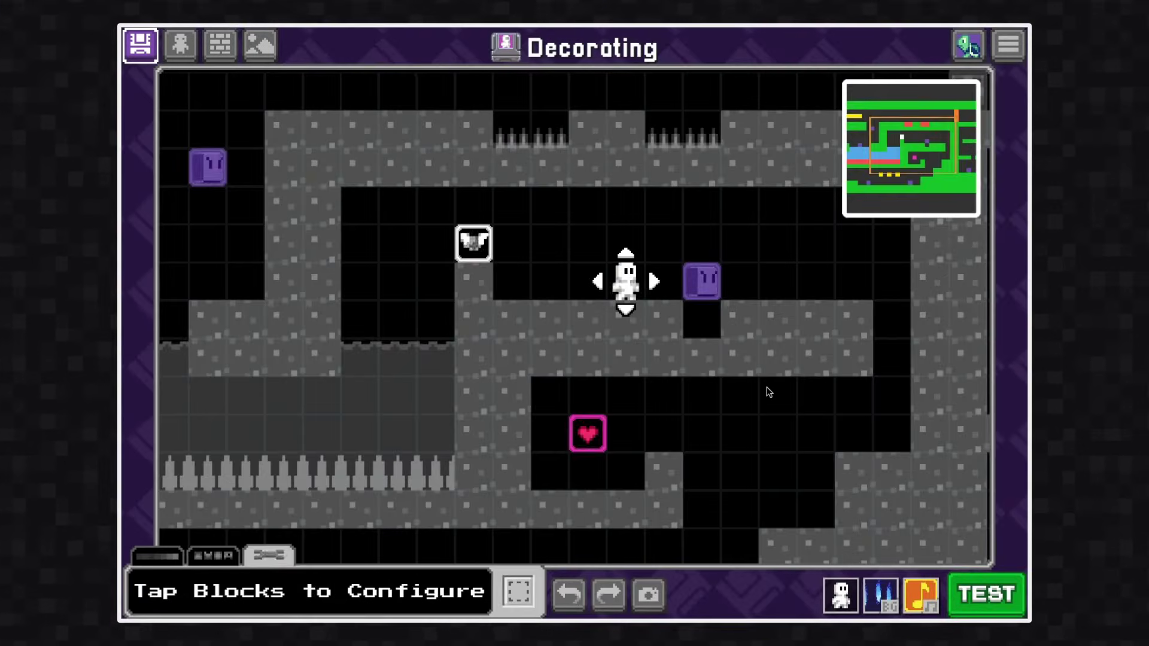
drag(630, 286, 555, 412)
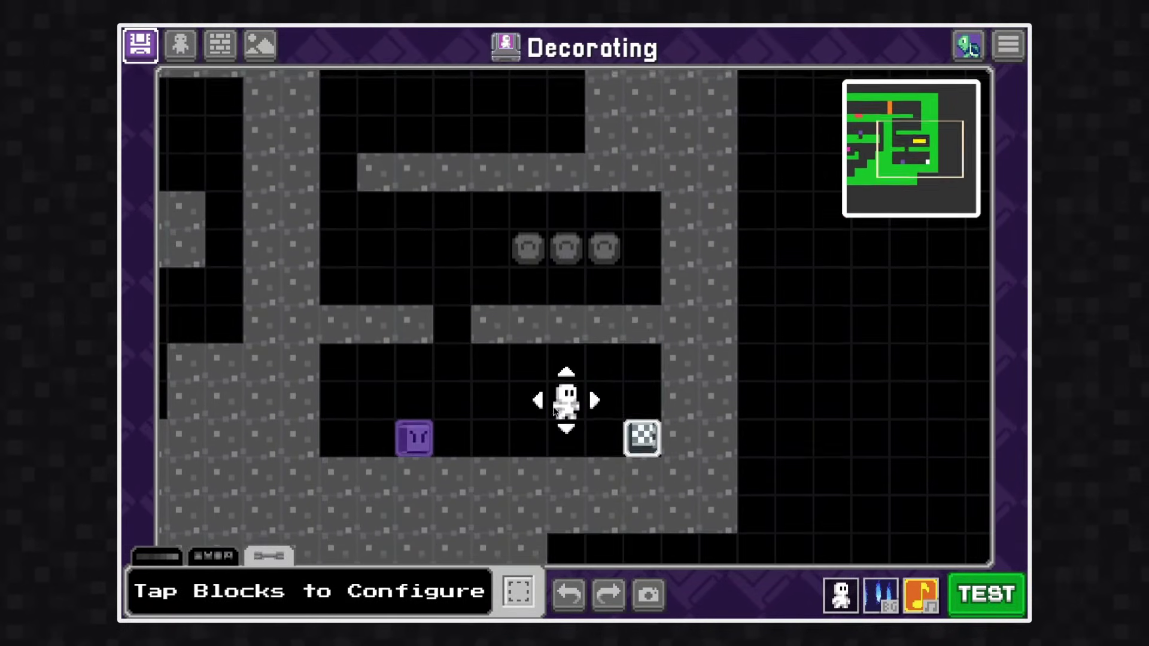
- Set the checkered flag block as the end flag, previewing celebrations and choosing Balloons
click(642, 443)
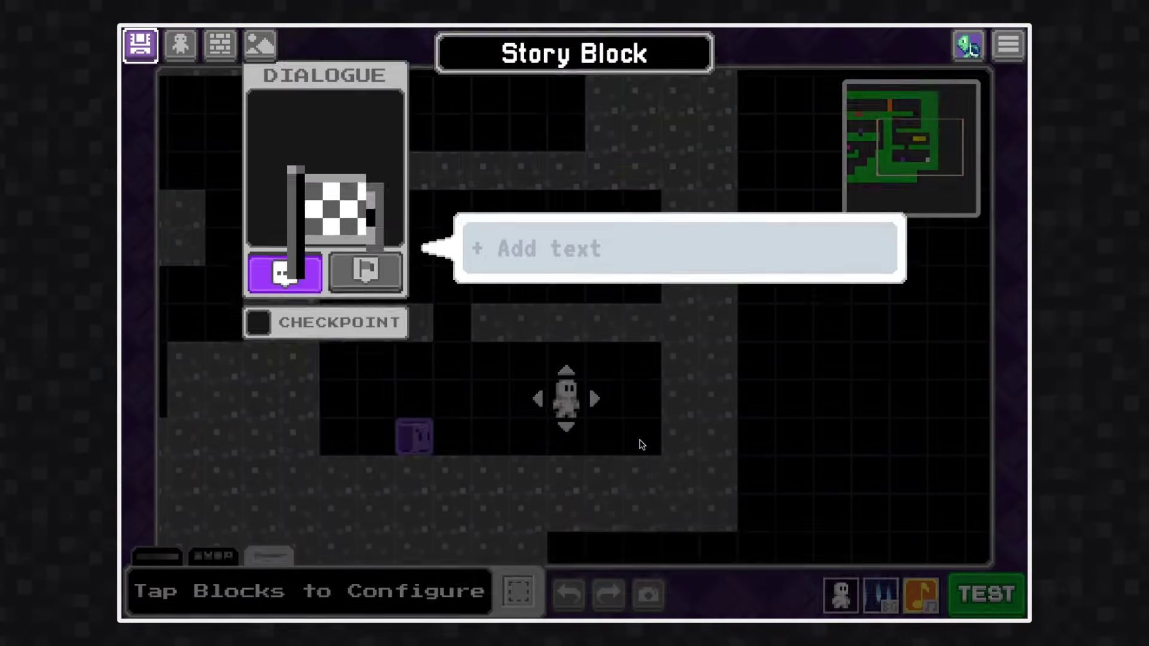
click(375, 322)
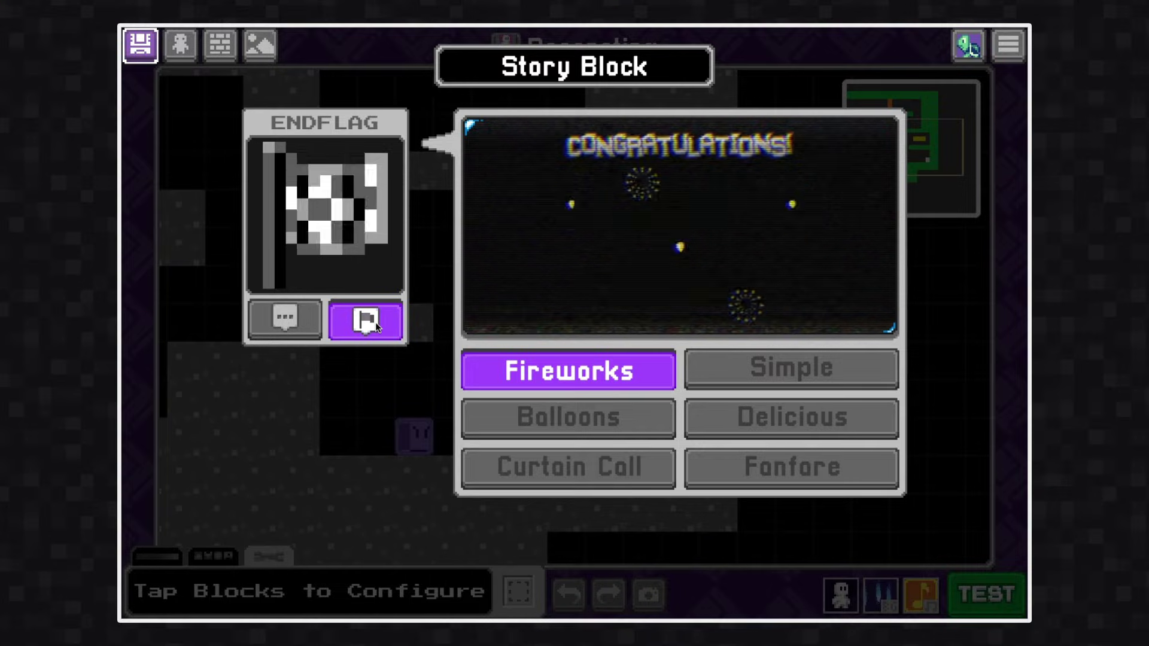
click(617, 431)
click(632, 460)
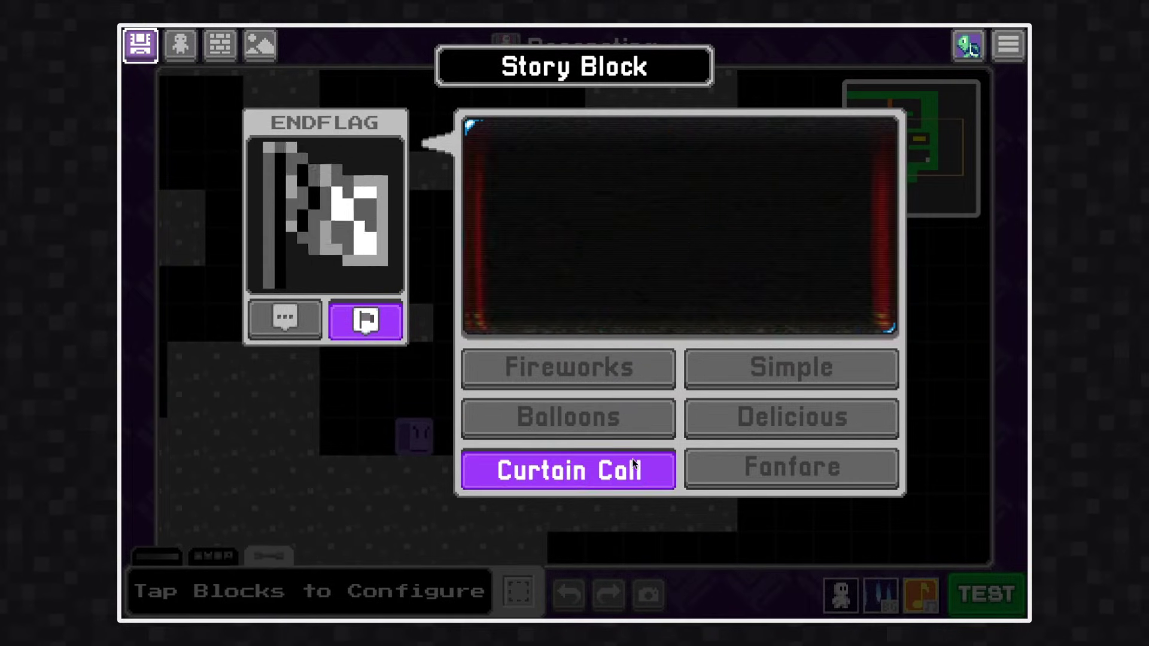
click(730, 418)
click(727, 374)
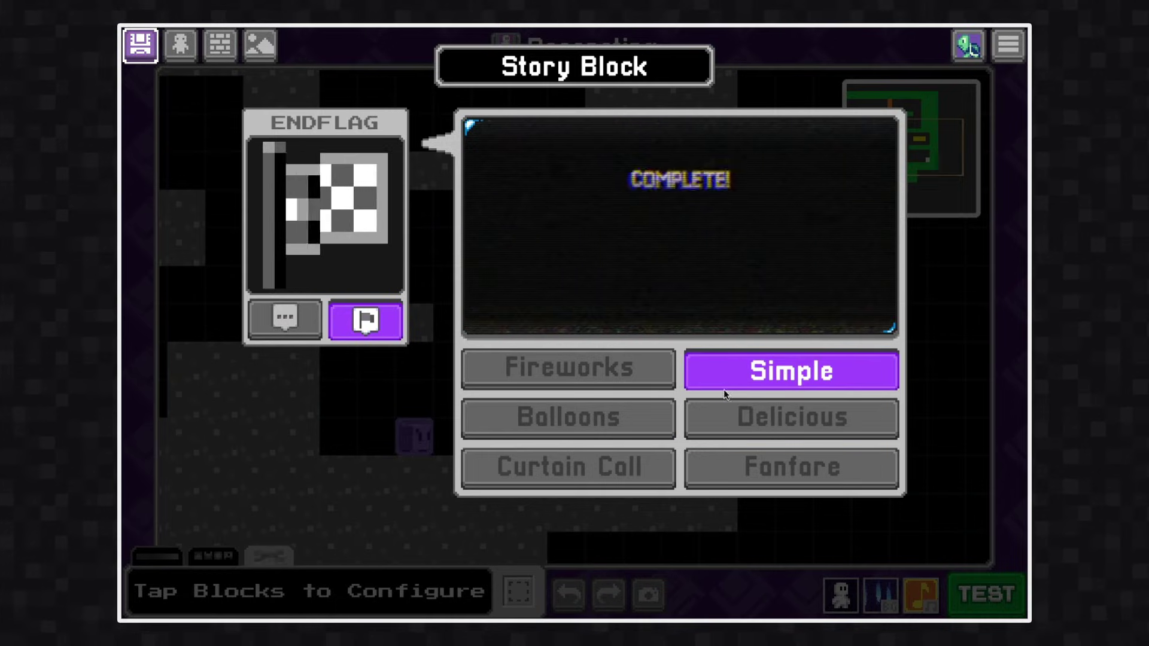
click(725, 458)
click(659, 420)
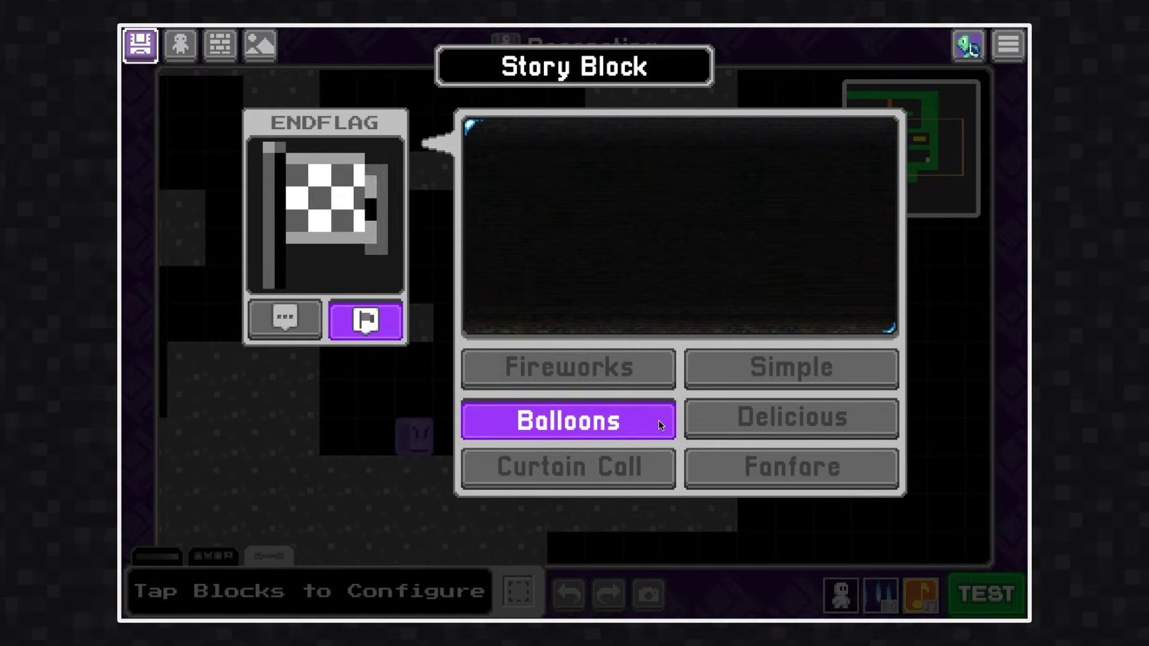
click(724, 547)
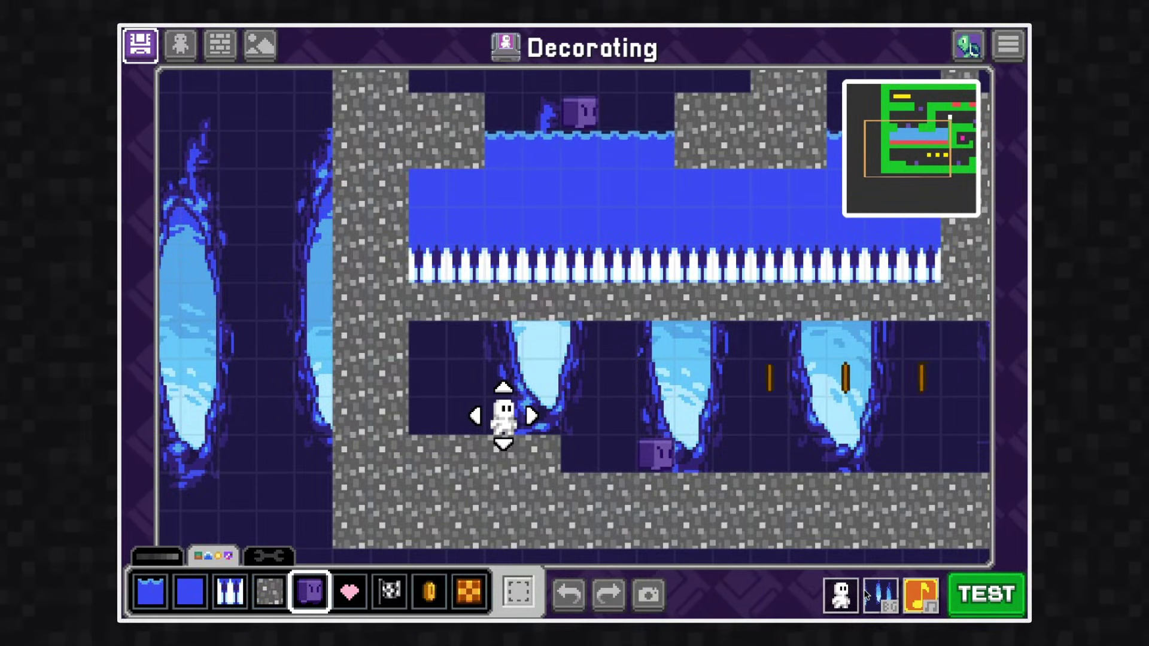
- Swap the hero character for Cyclo from My Stuff and save the Hero Settings
click(845, 595)
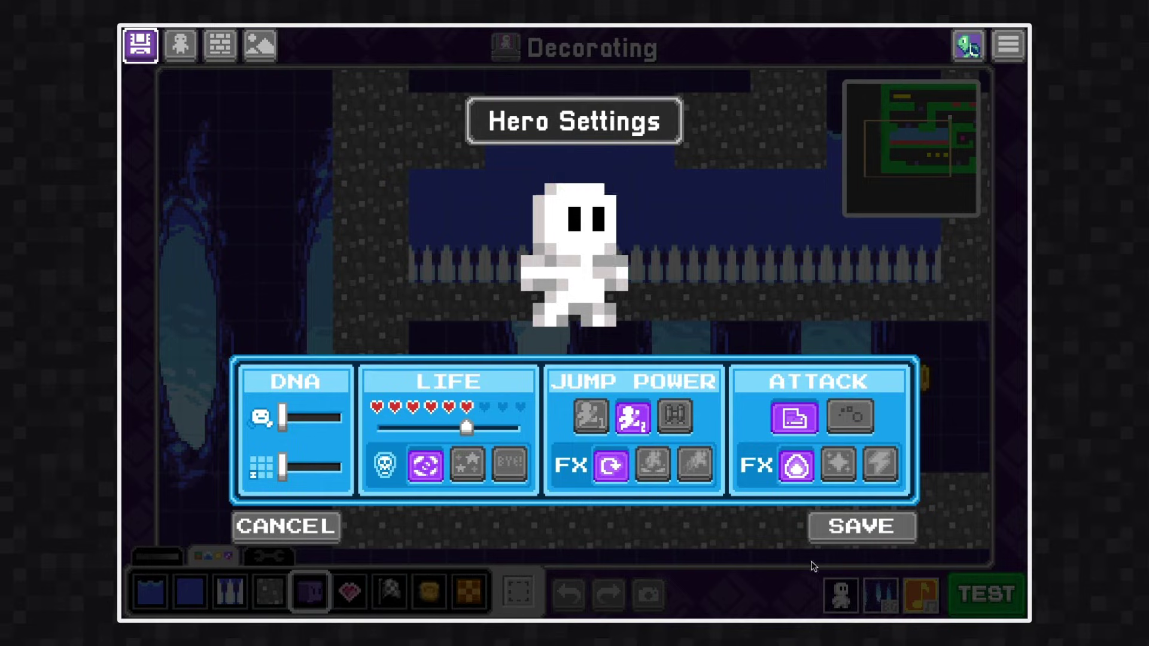
click(584, 247)
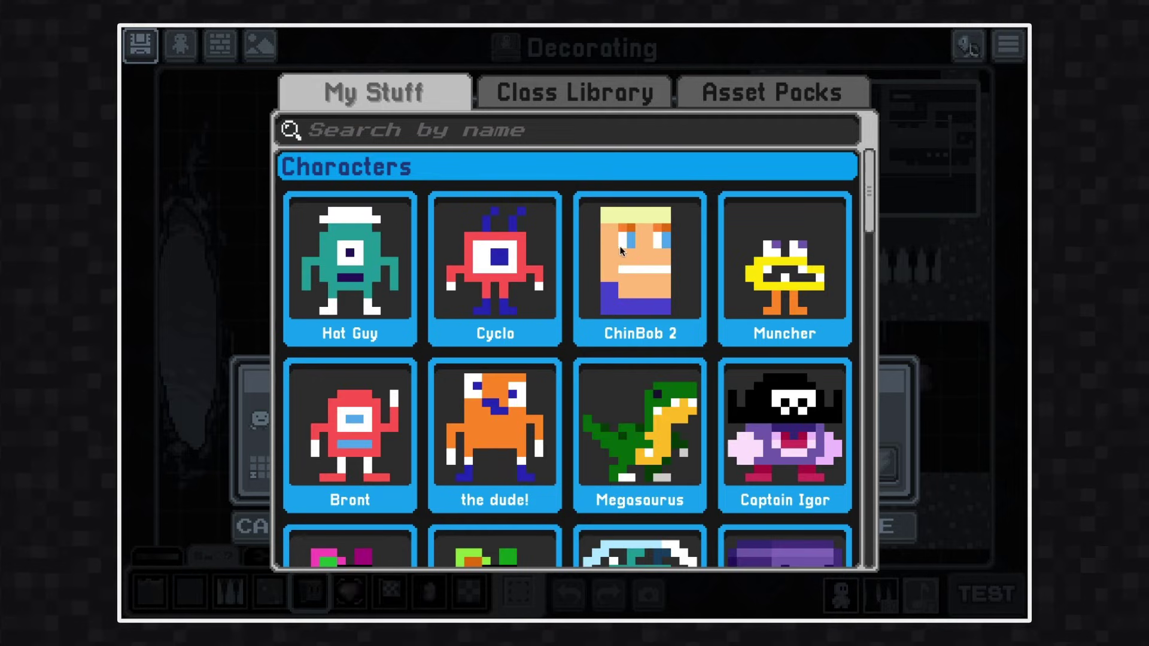
click(498, 267)
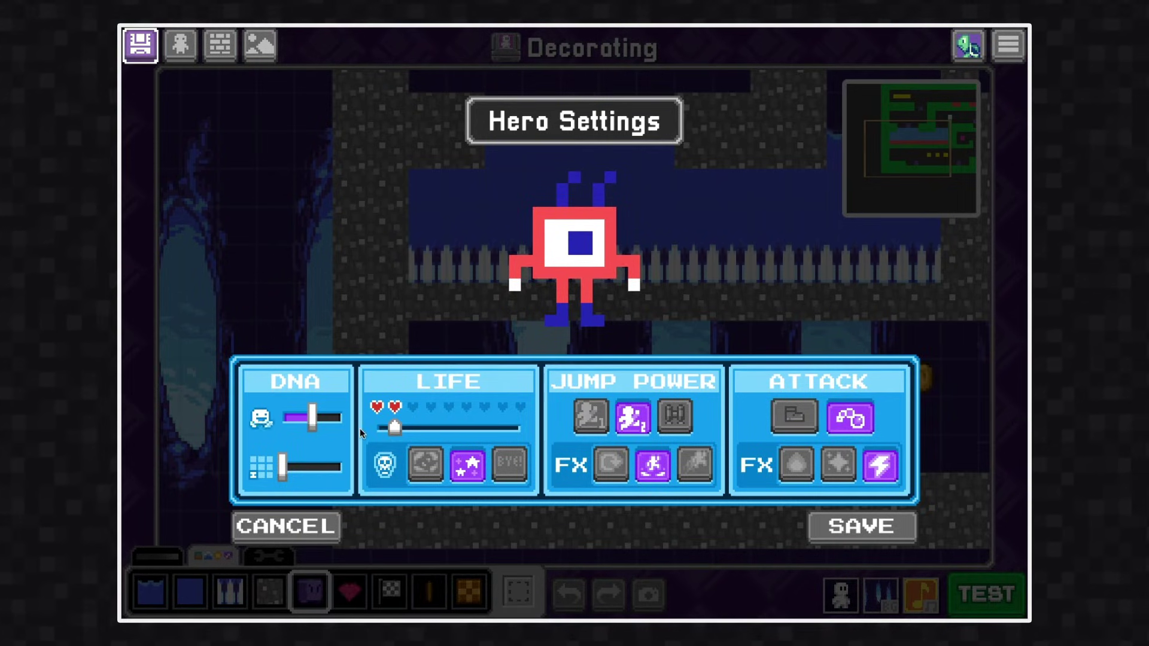
click(858, 527)
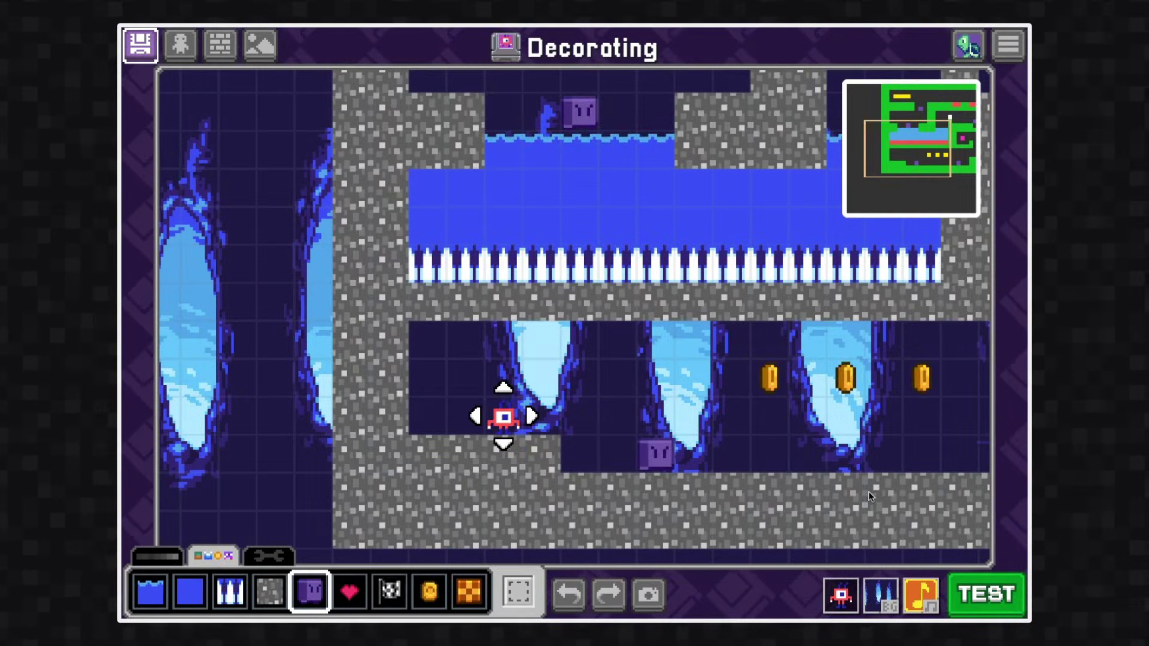
- Apply the Pirates asset pack's Ocean background to the level, then bring up the Music Tracks list
click(881, 595)
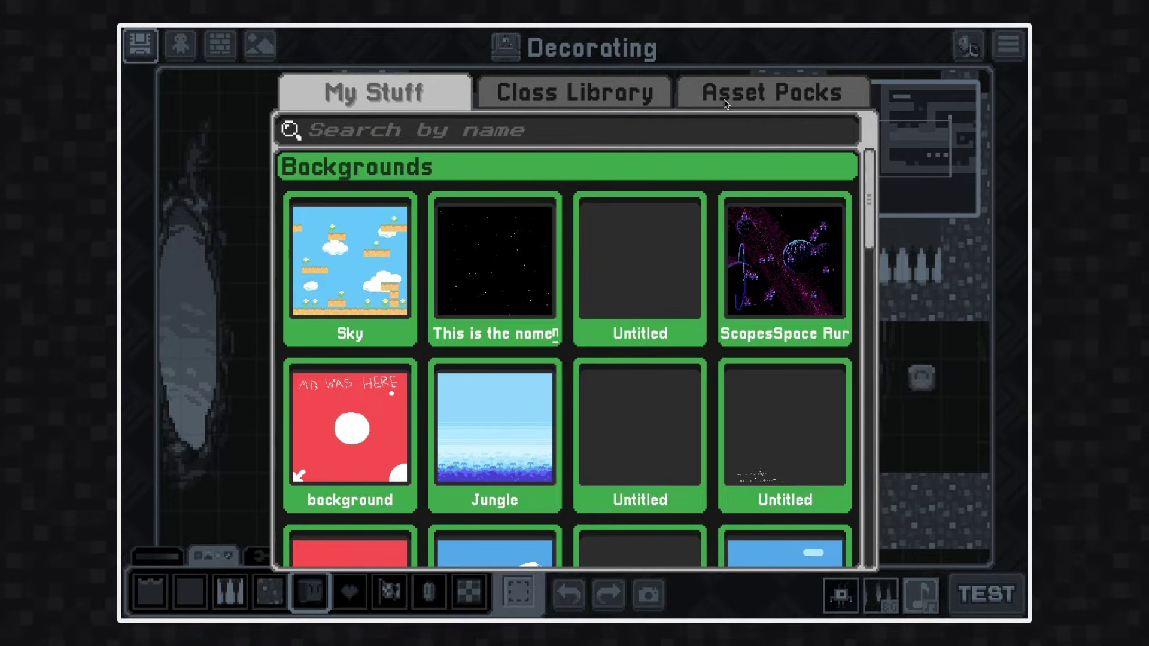
click(724, 99)
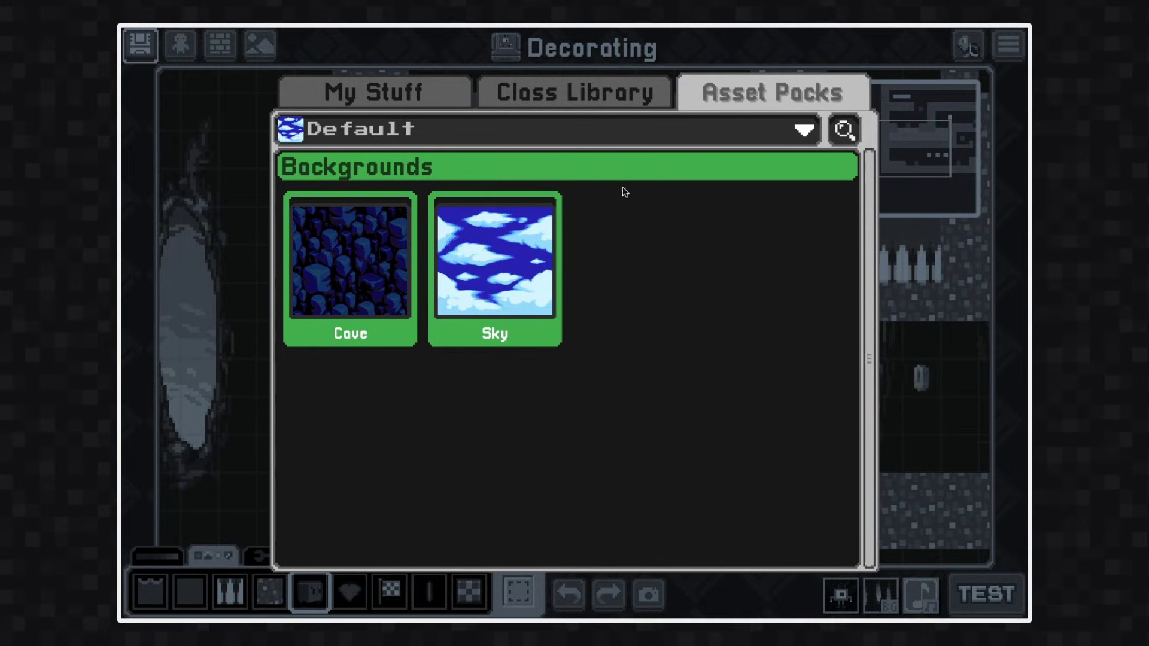
click(602, 141)
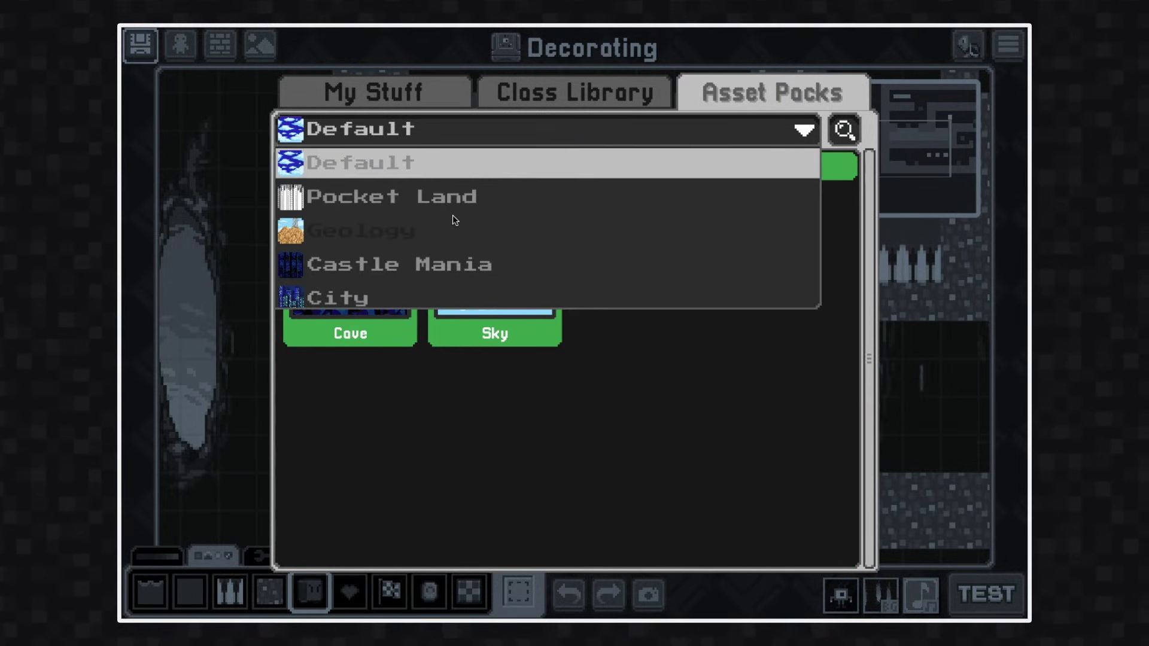
scroll(439, 249, down, 1)
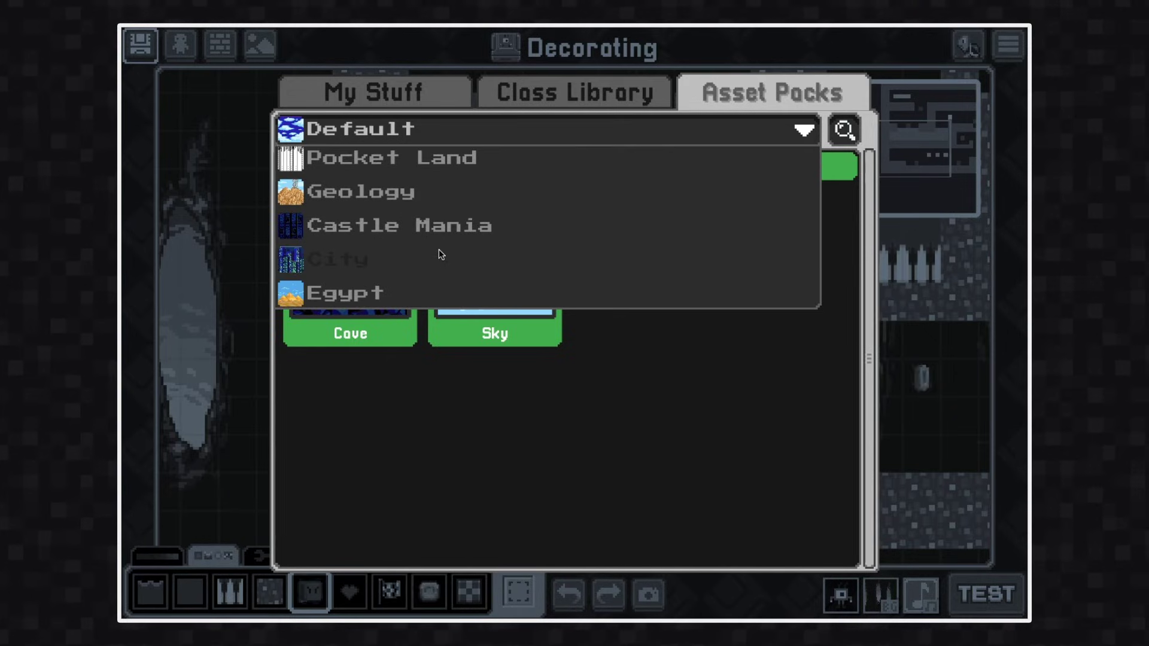
scroll(440, 249, down, 3)
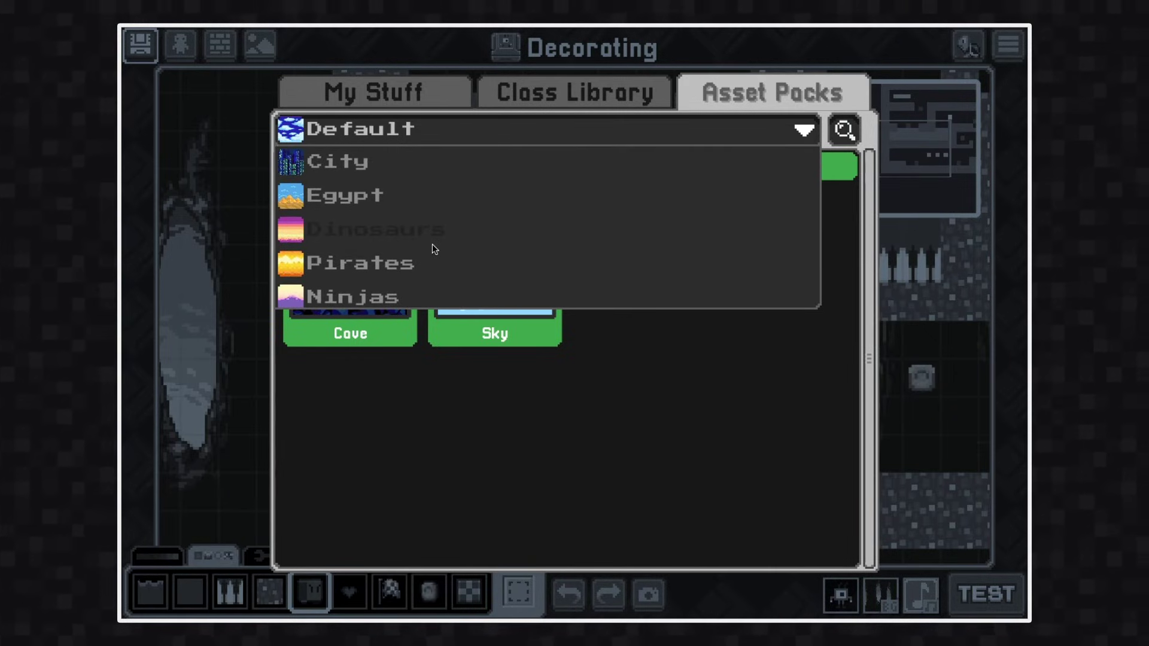
scroll(419, 251, down, 1)
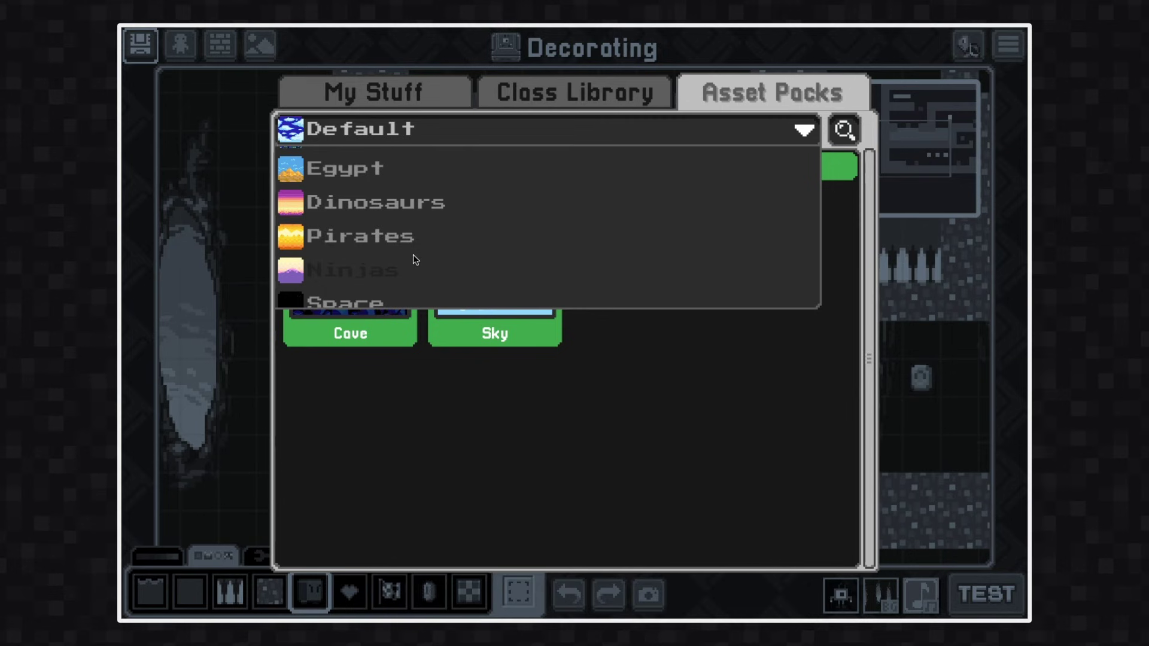
click(417, 249)
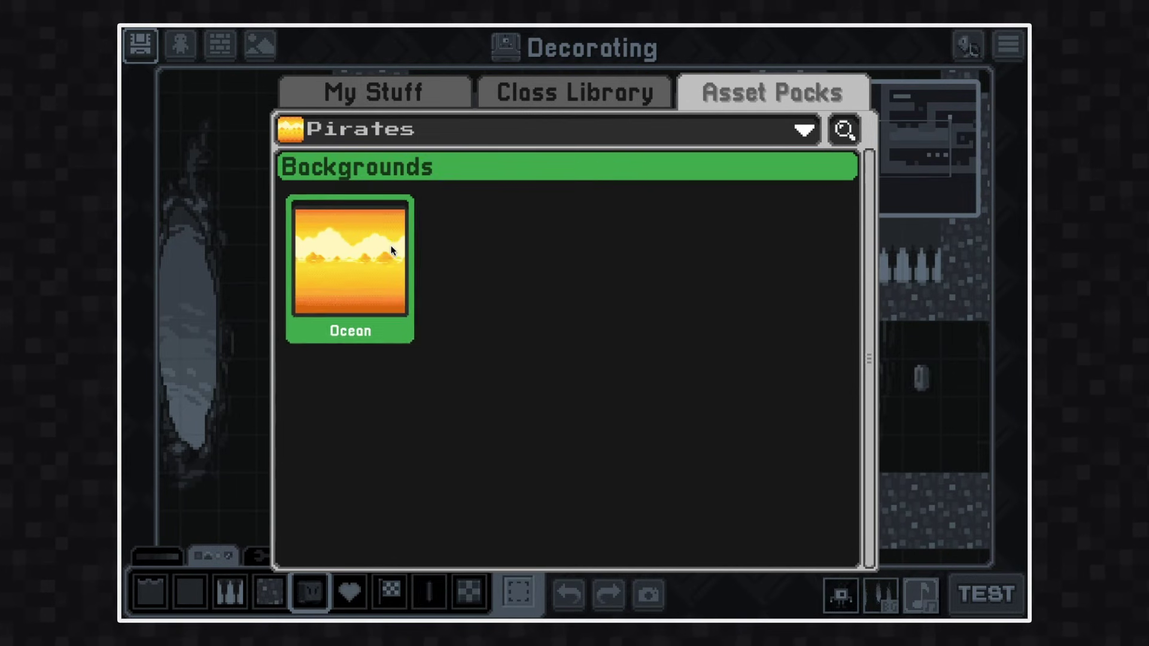
click(352, 260)
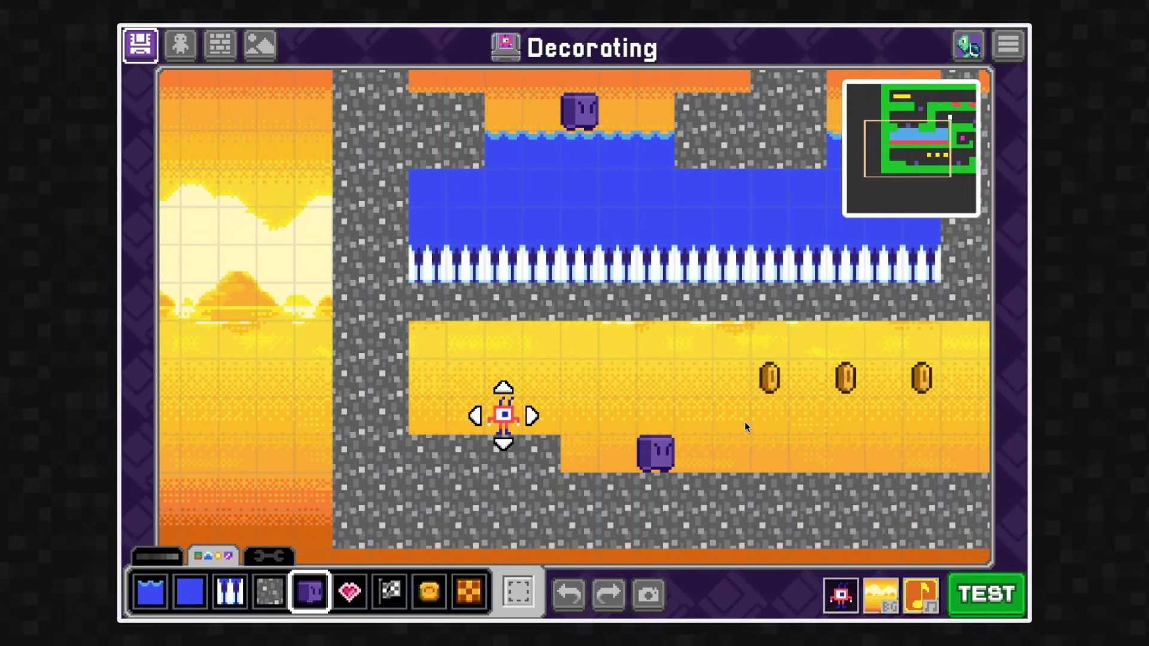
click(928, 590)
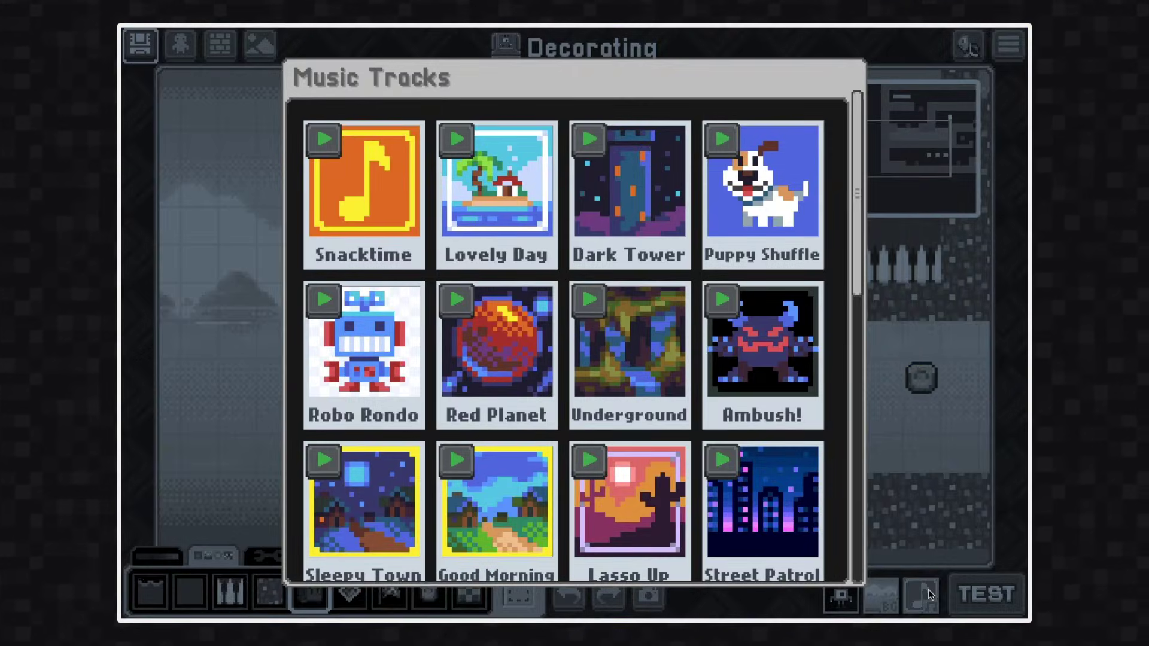